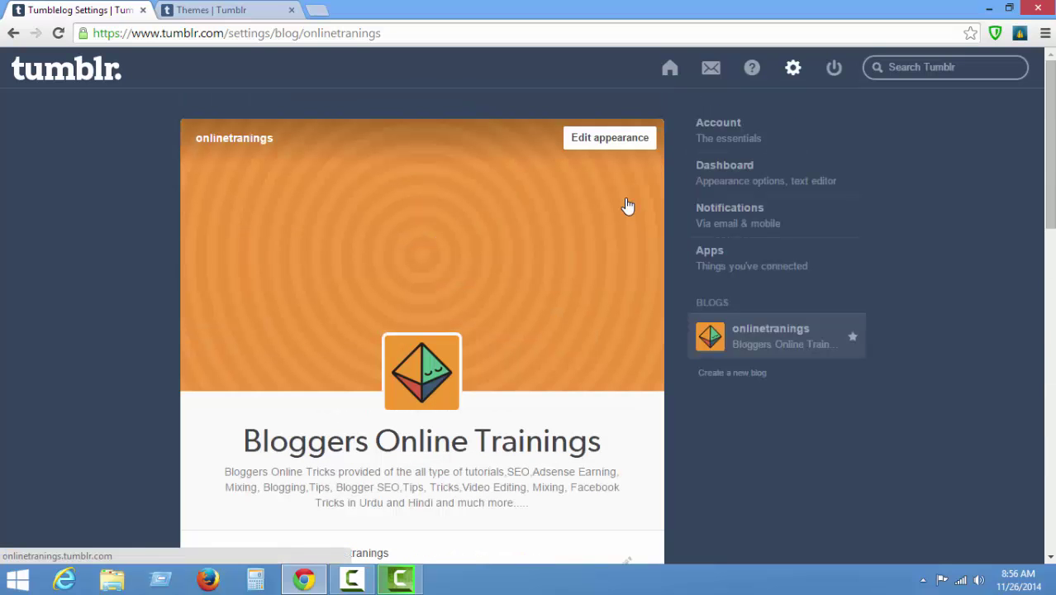
- Open the Account settings and review the email, password, security, language and account activity options
click(720, 132)
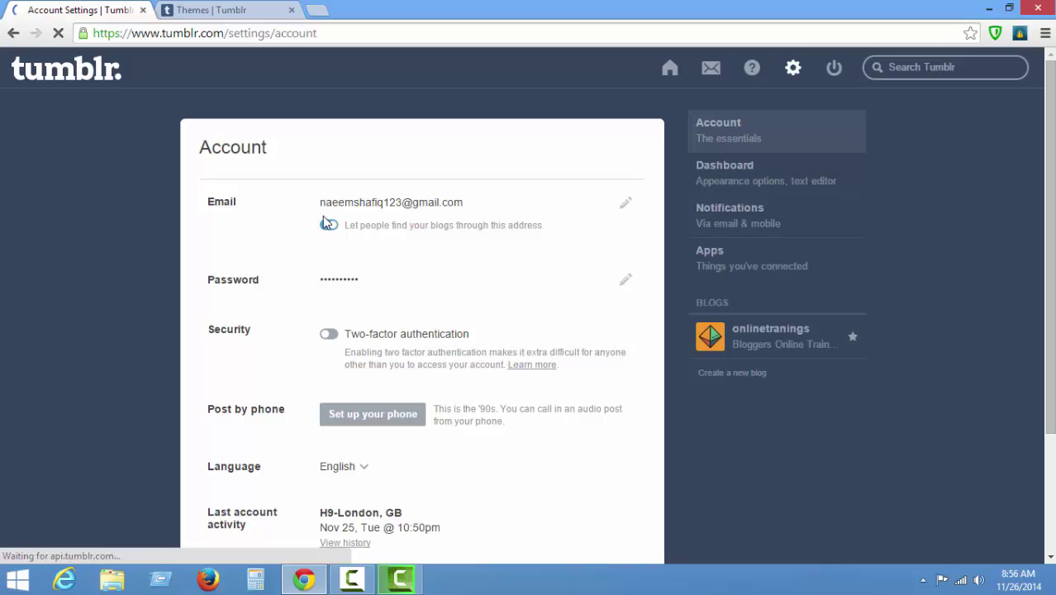
scroll(426, 362, down, 3)
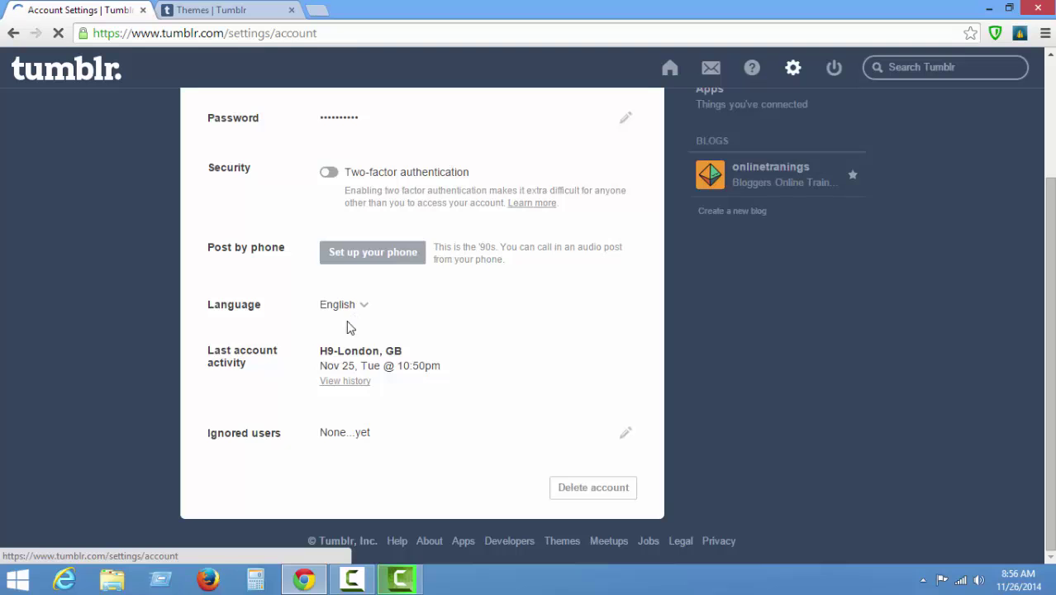
scroll(295, 378, up, 3)
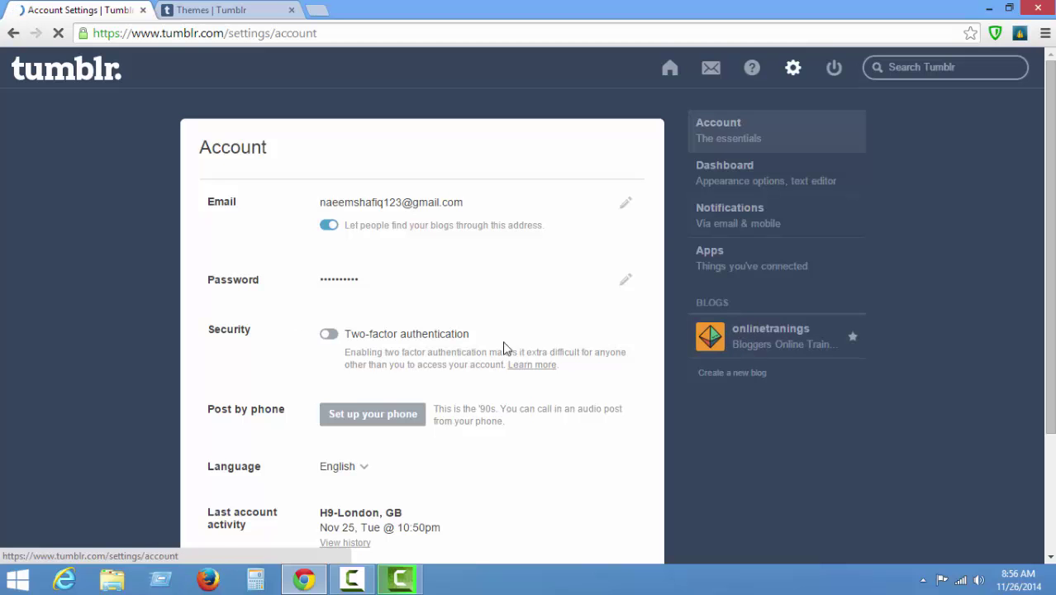
- Open the Dashboard settings, open the public likes link in a new tab and view the text editor choices
click(742, 180)
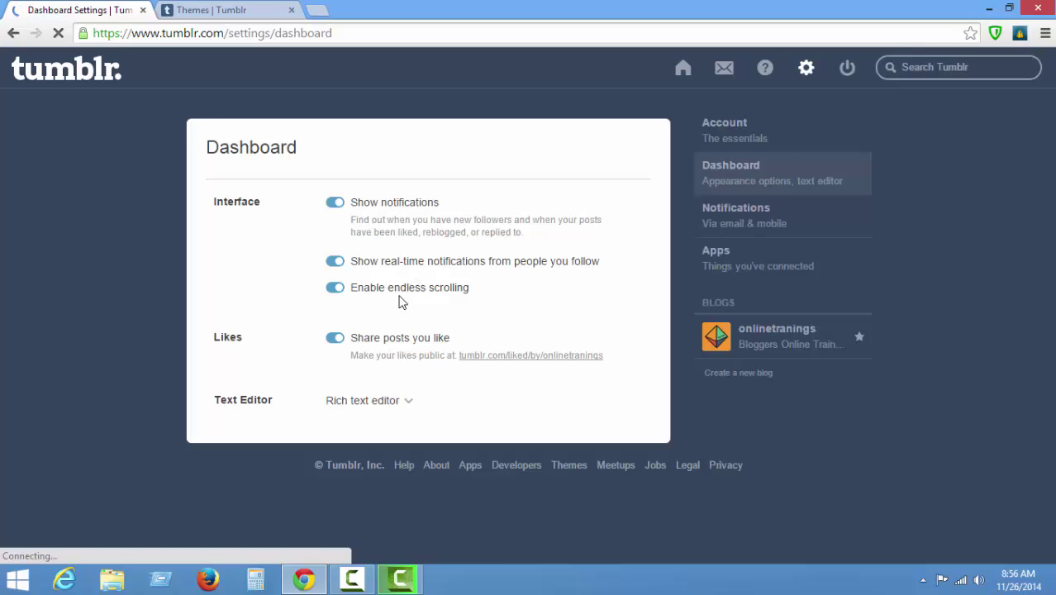
click(333, 287)
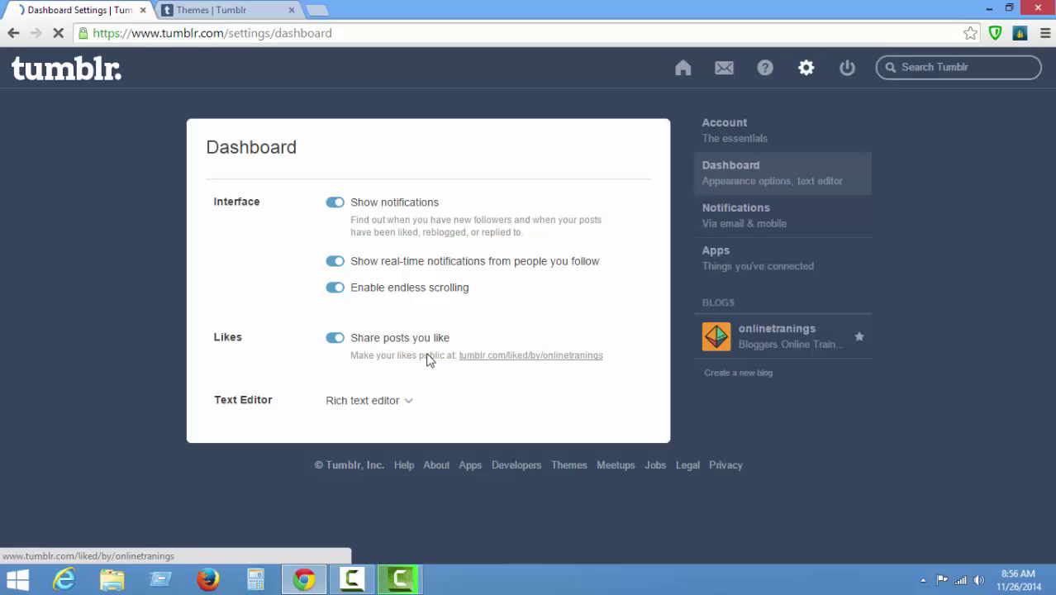
right_click(515, 361)
click(527, 366)
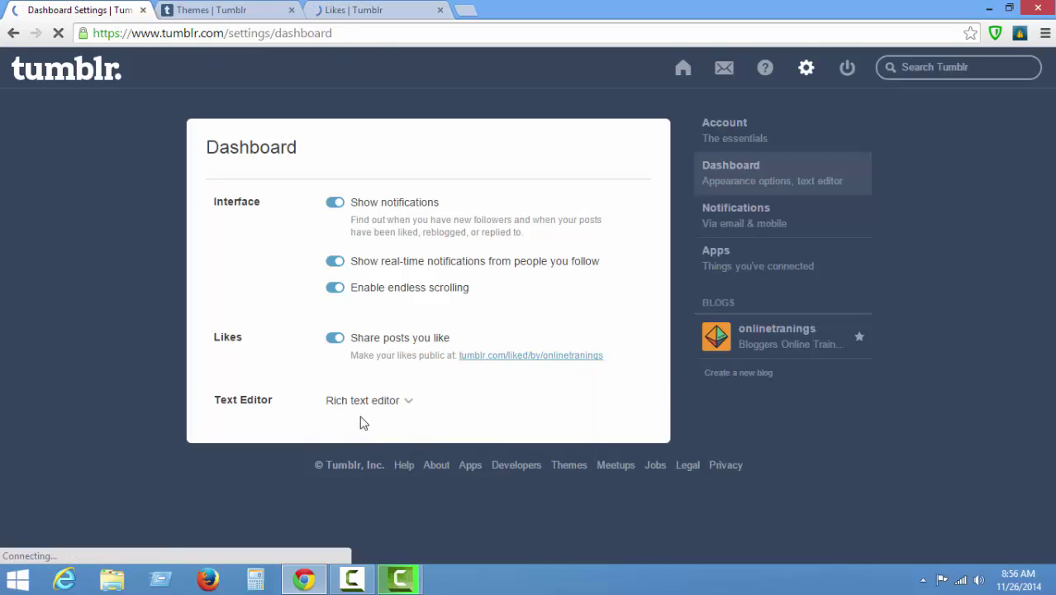
click(407, 401)
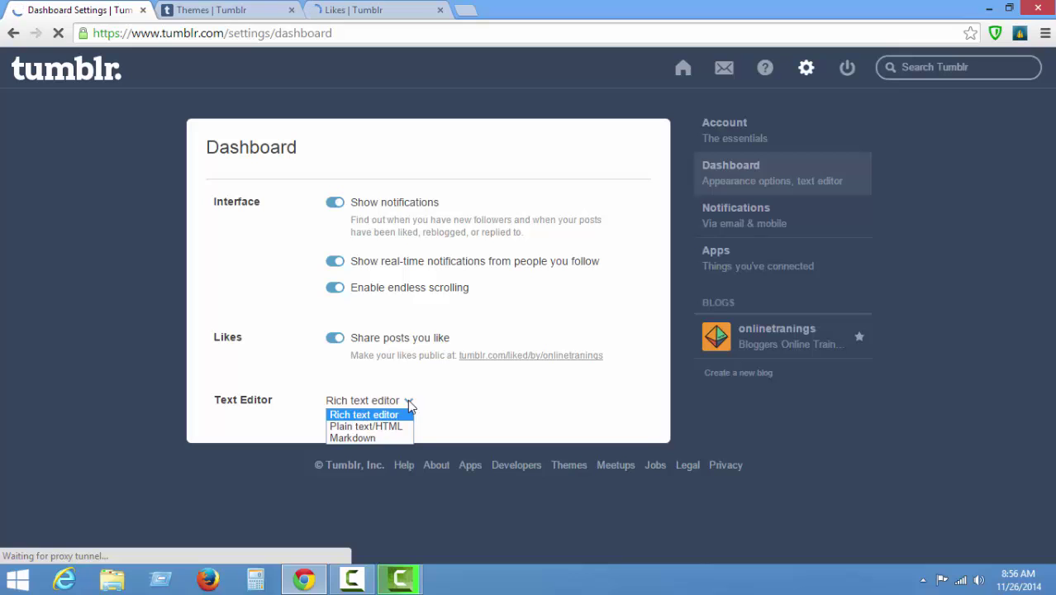
click(407, 399)
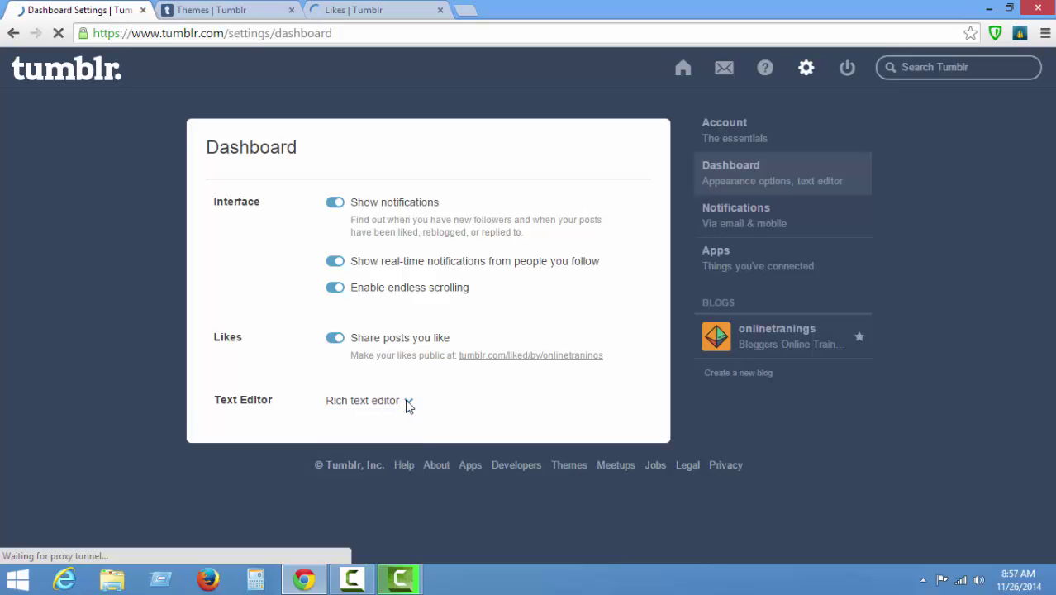
- Open the Notifications settings and try to open the connected Apps settings
click(769, 227)
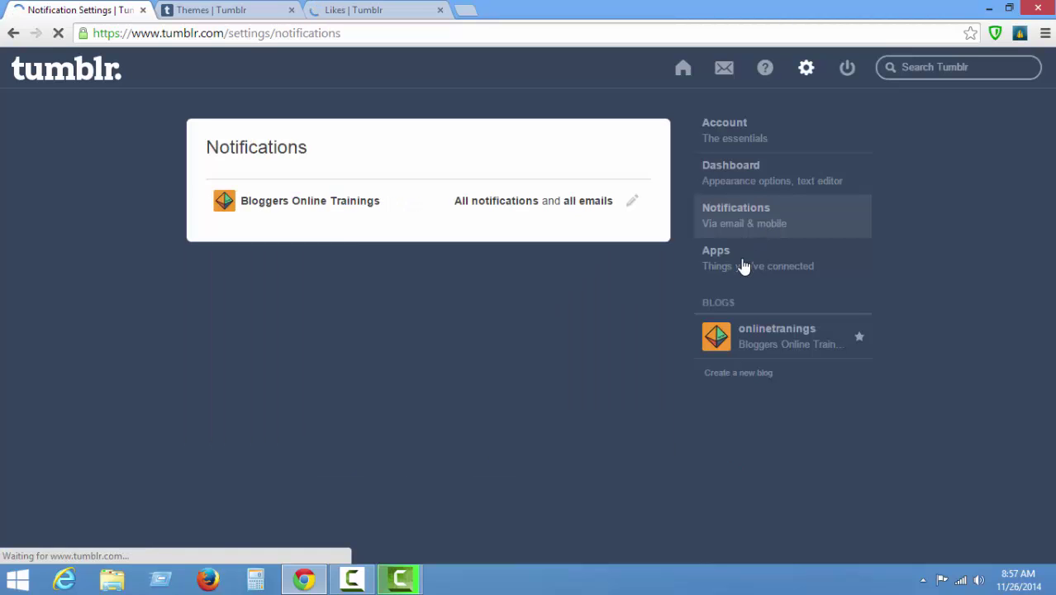
click(741, 268)
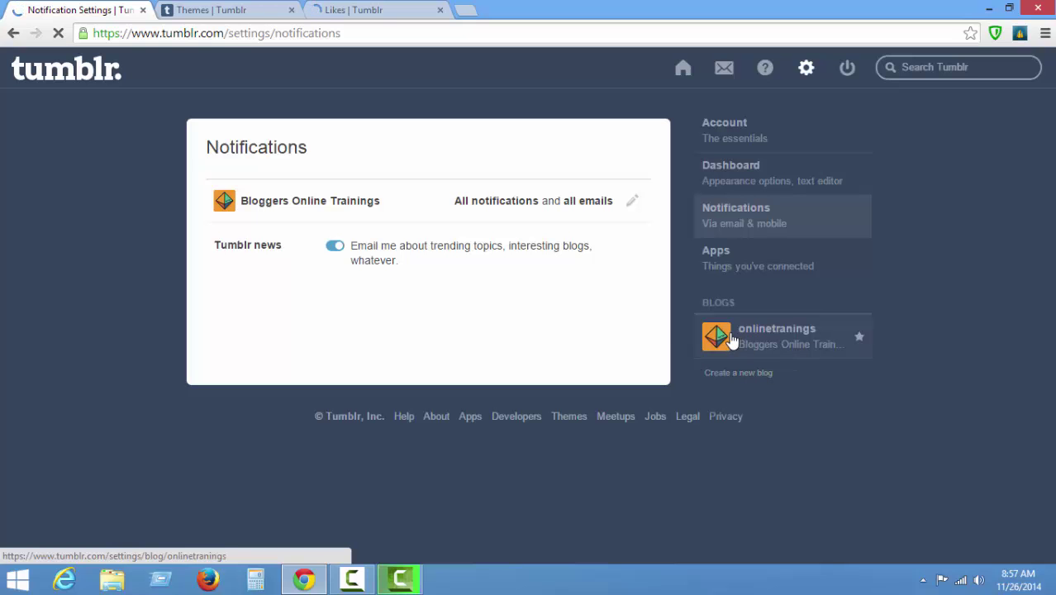
- View the onlinetranings likes page and the Themes page, and close the likes page
click(338, 9)
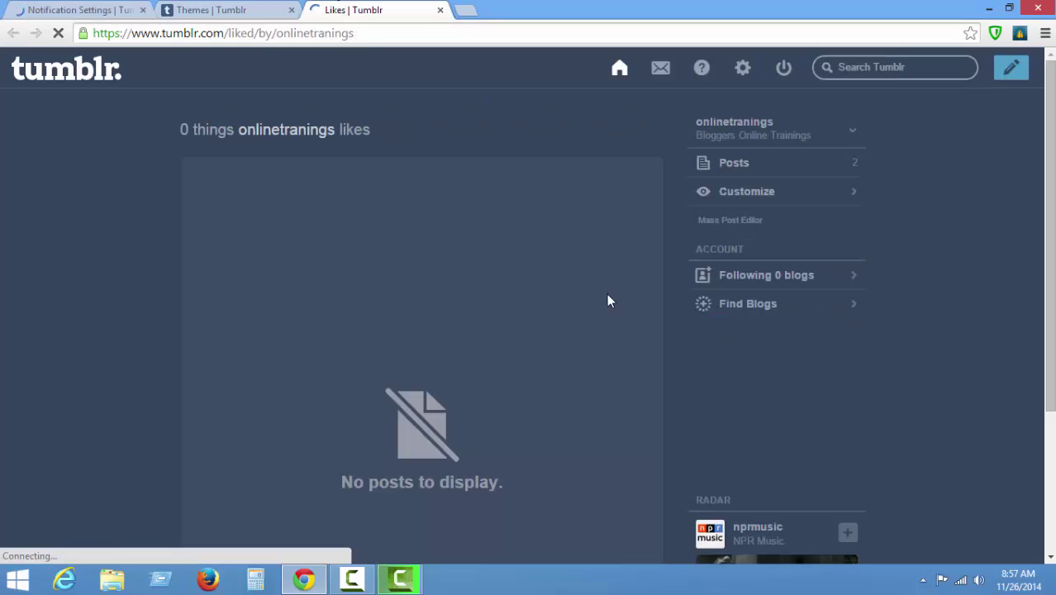
scroll(507, 306, down, 3)
scroll(381, 307, up, 3)
click(221, 10)
click(124, 8)
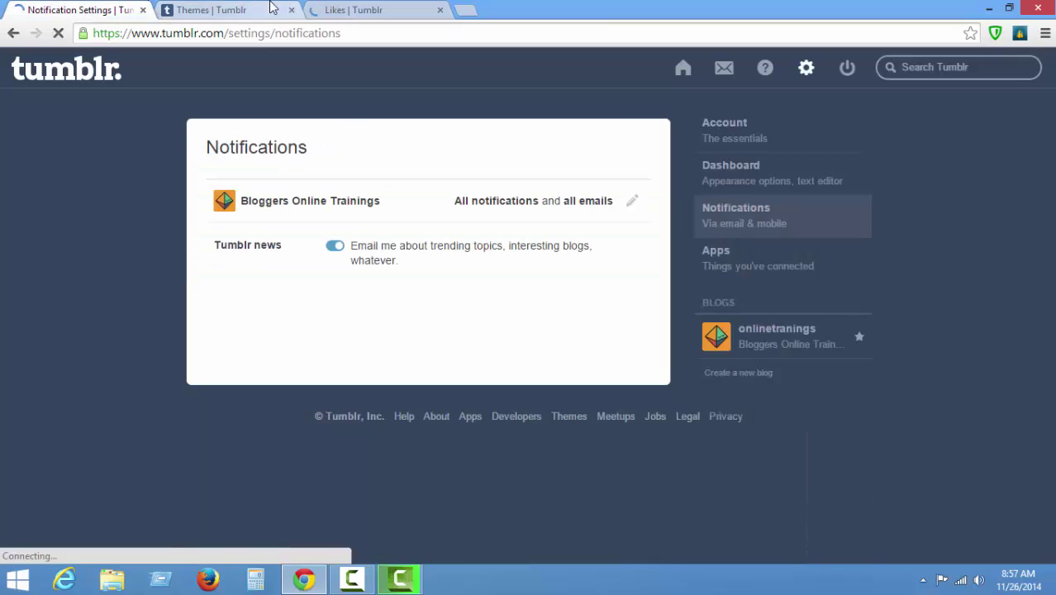
click(238, 8)
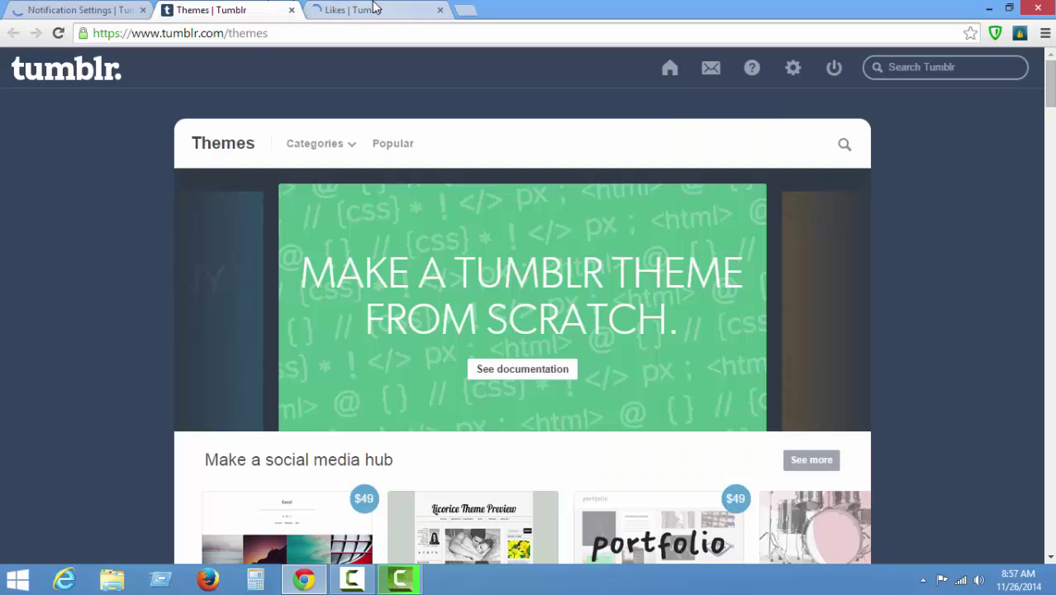
click(441, 10)
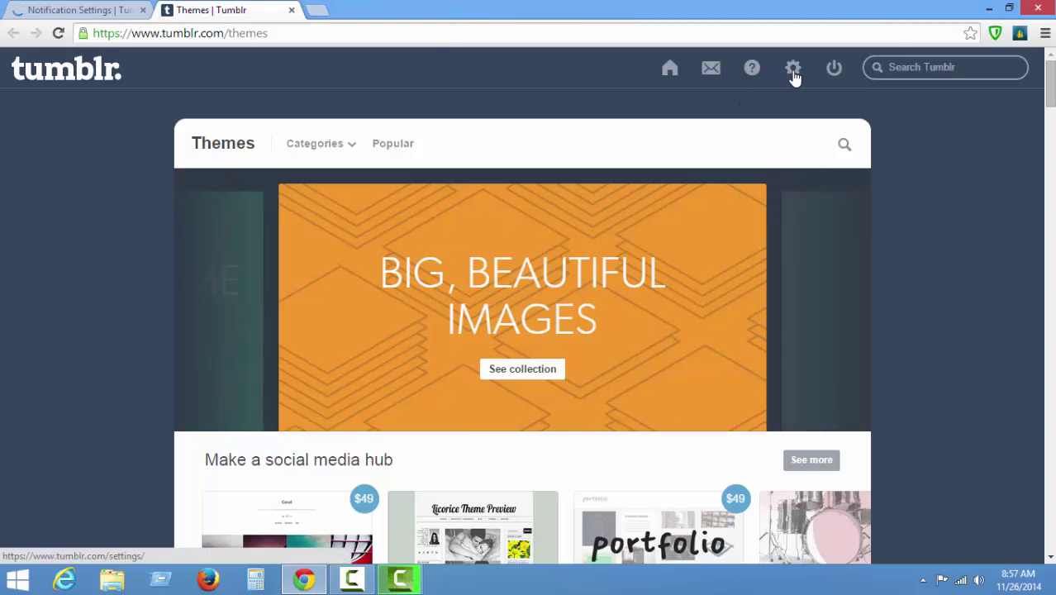
- Close the second browser tab and return to the onlinetranings blog settings
click(793, 74)
click(95, 10)
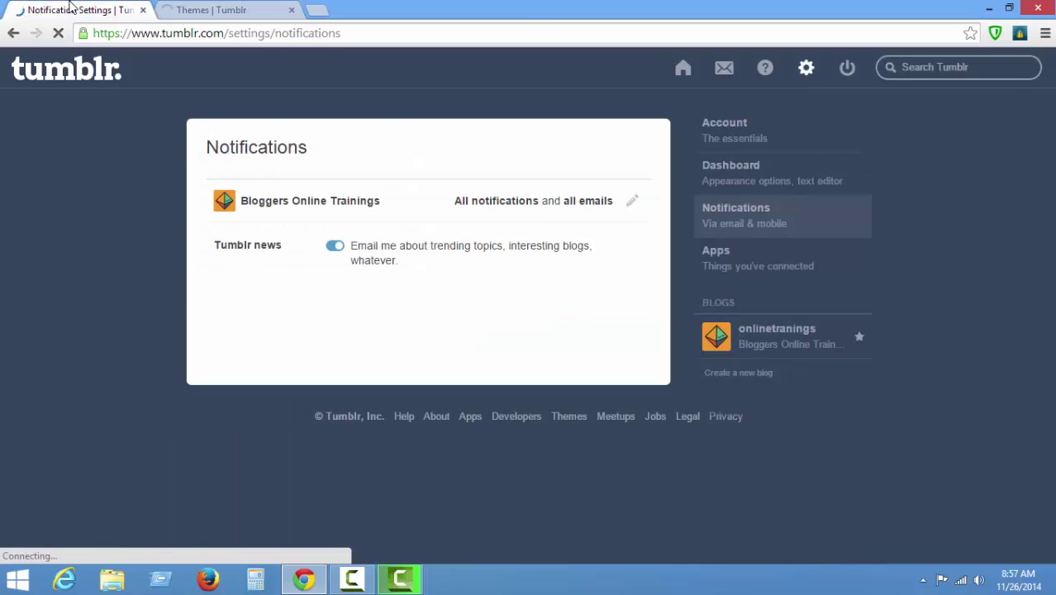
click(293, 12)
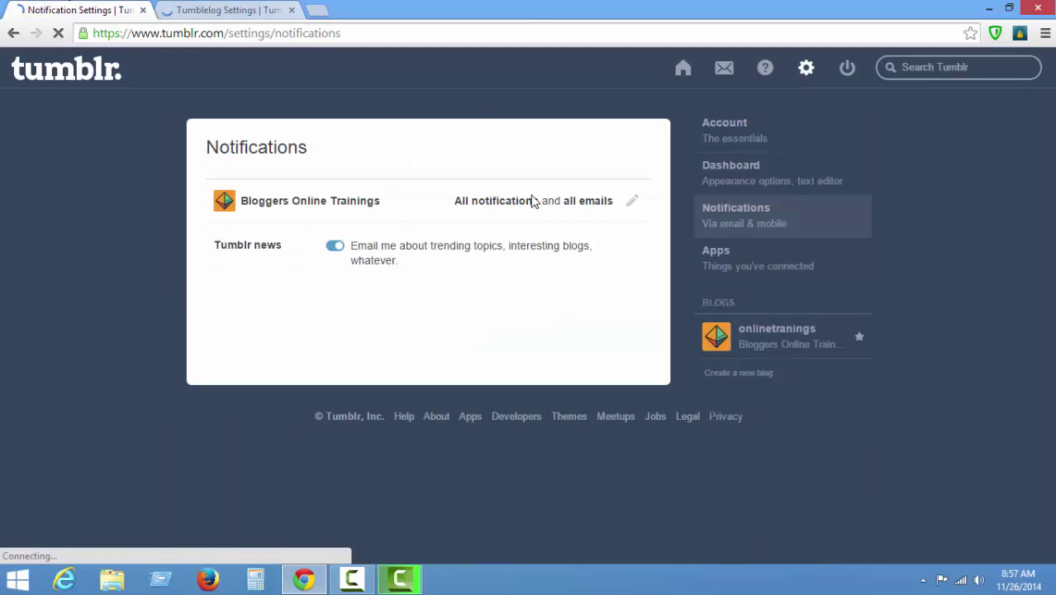
click(808, 71)
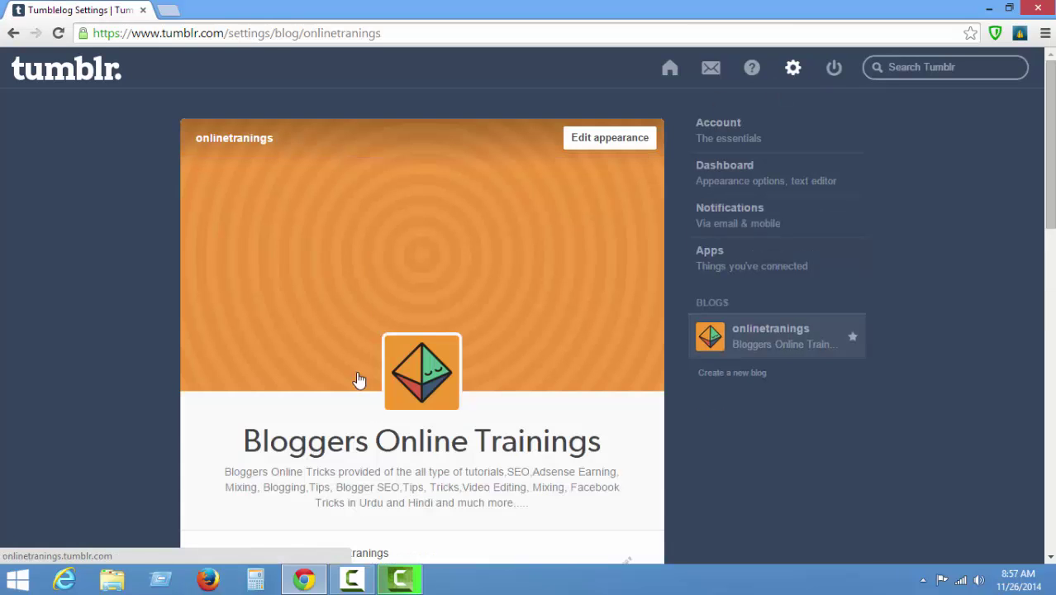
- Open the blog's theme editor from its settings page
scroll(357, 382, down, 3)
click(351, 396)
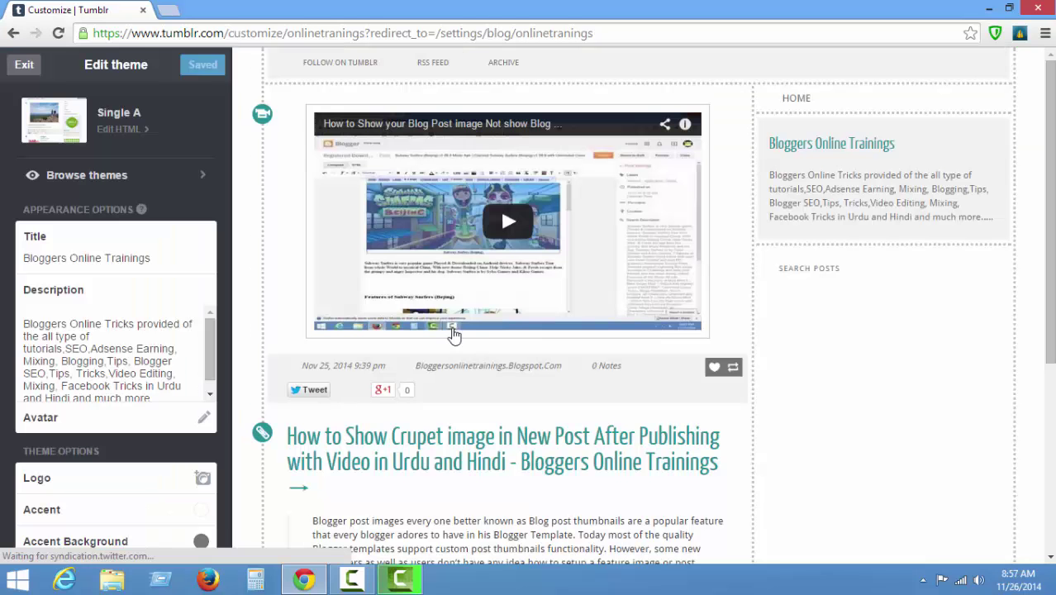
- Set the theme's Title colour to the custom blue #1461e5
drag(228, 113, 224, 164)
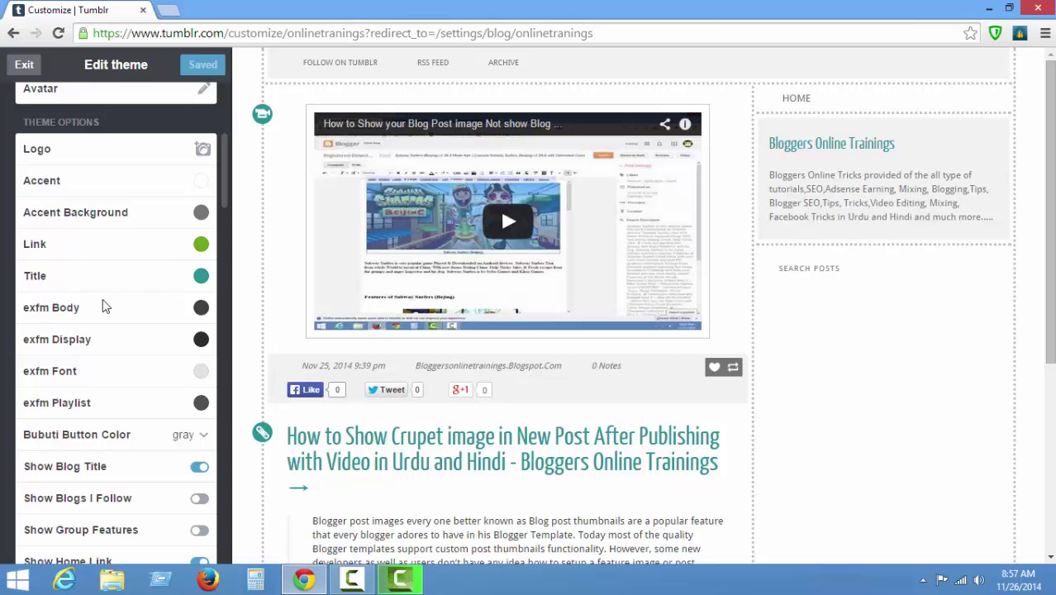
click(201, 276)
click(322, 248)
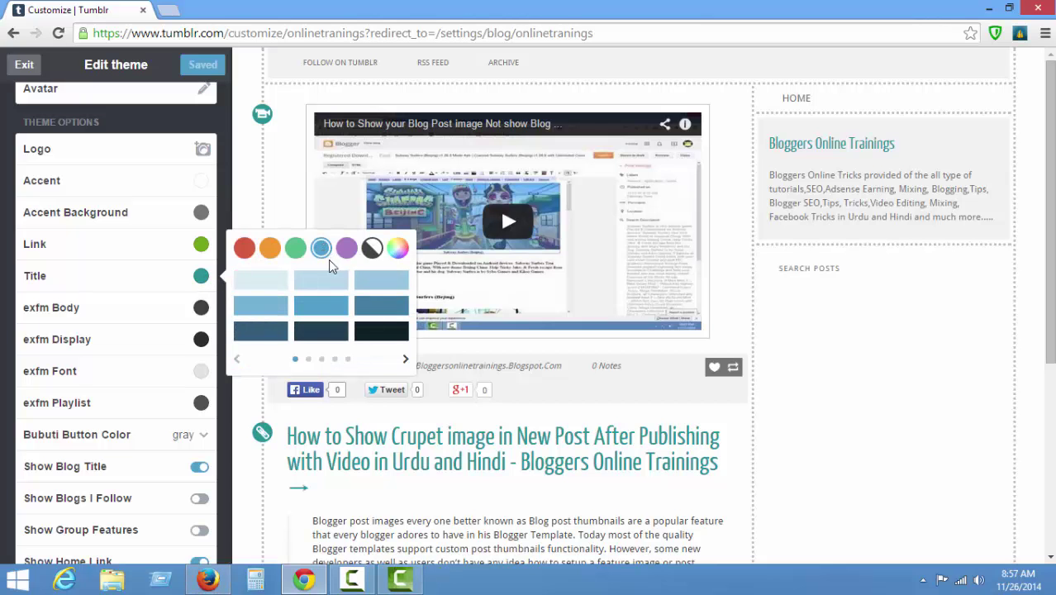
click(397, 248)
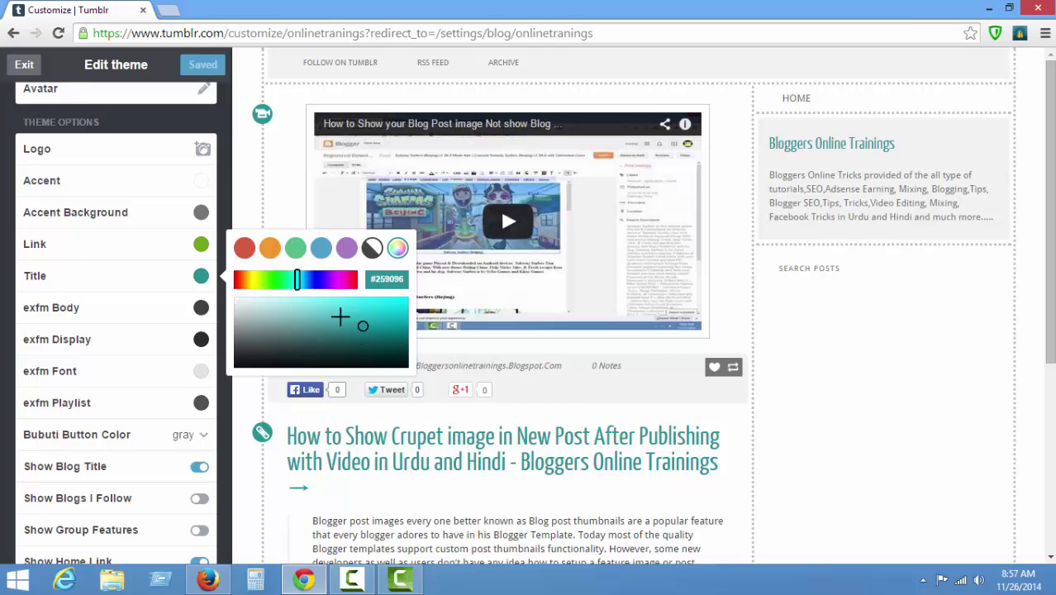
drag(302, 290, 306, 285)
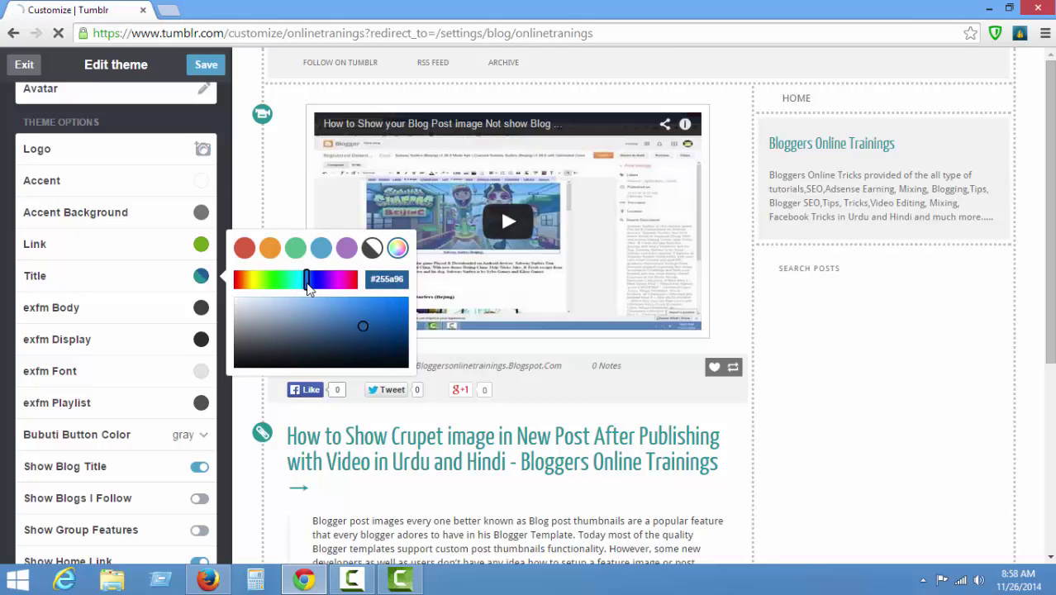
drag(365, 326, 389, 307)
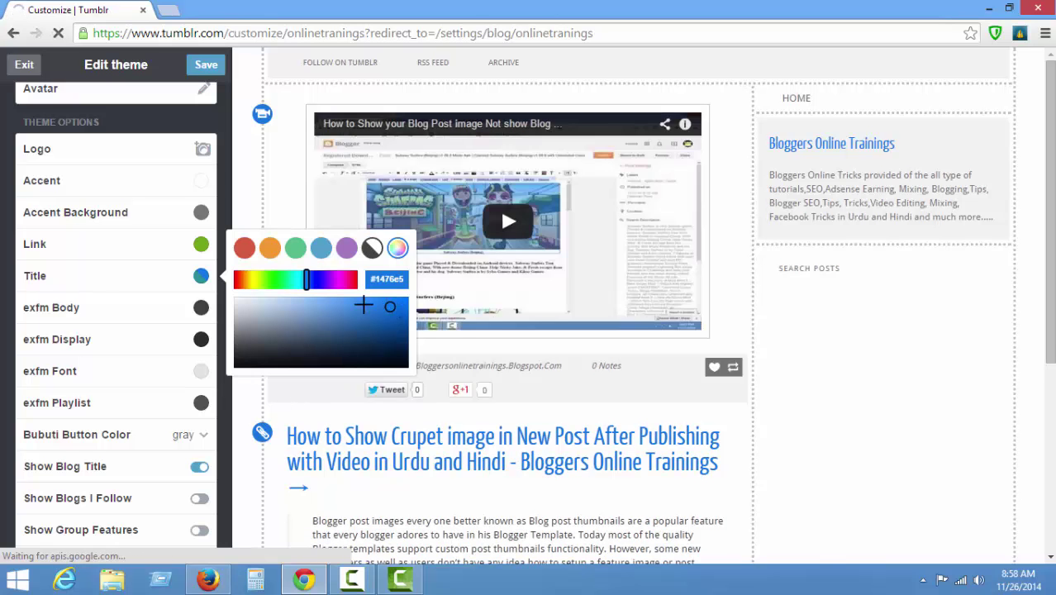
mouse_move(308, 286)
mouse_down()
mouse_move(321, 285)
mouse_move(315, 295)
mouse_up()
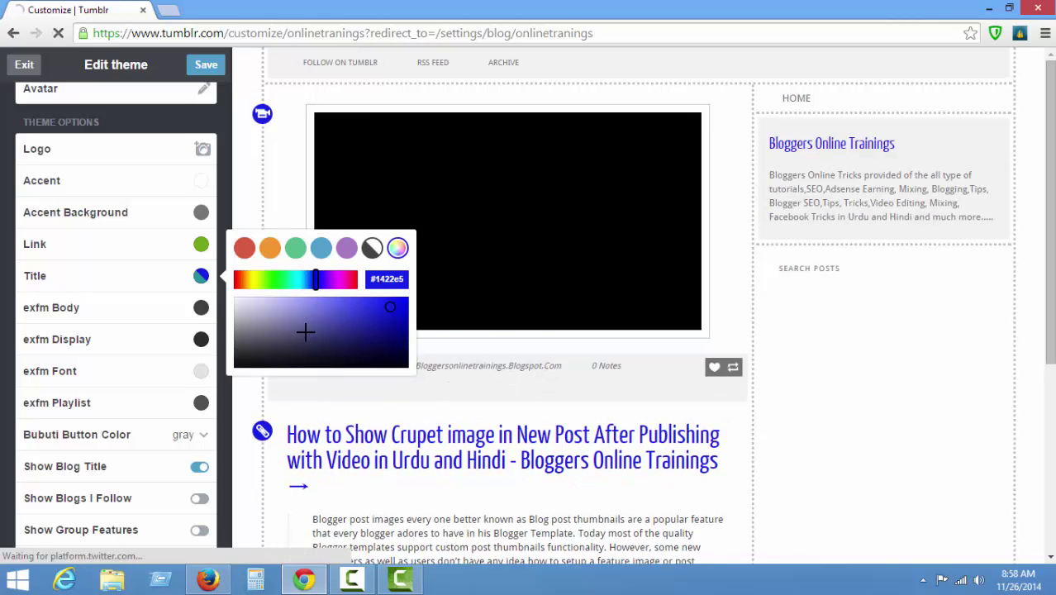
drag(313, 281, 312, 283)
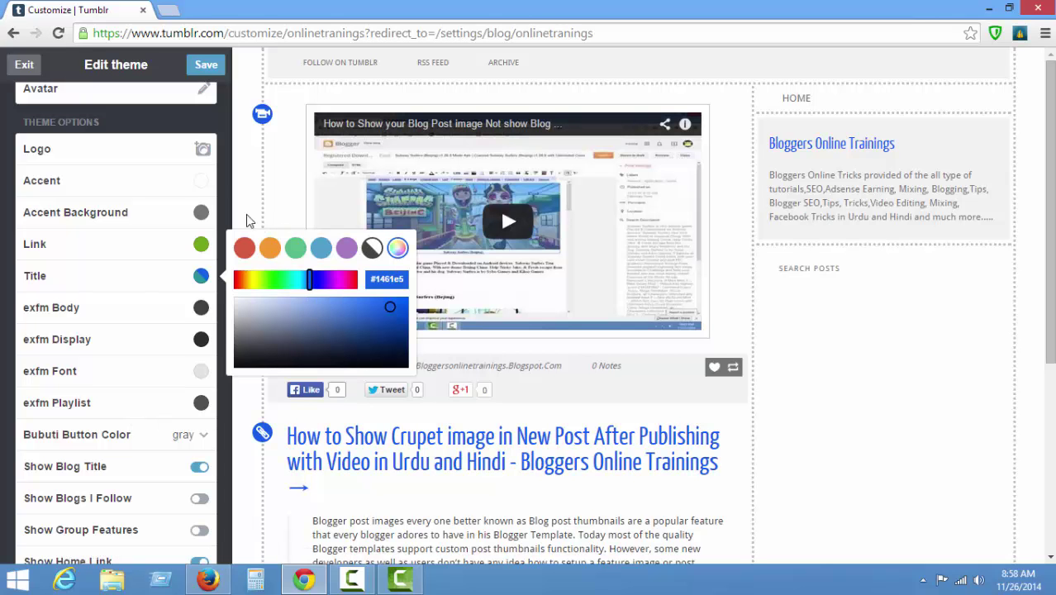
click(137, 286)
- View the colour choices for the exfm Body and exfm Font theme options without changing them
scroll(144, 308, down, 1)
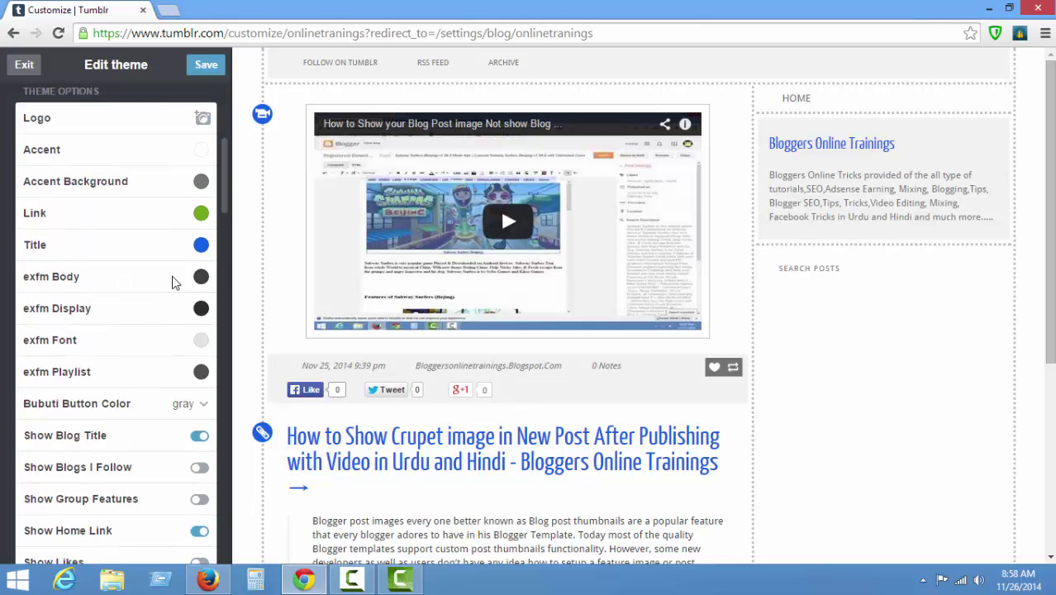
click(201, 277)
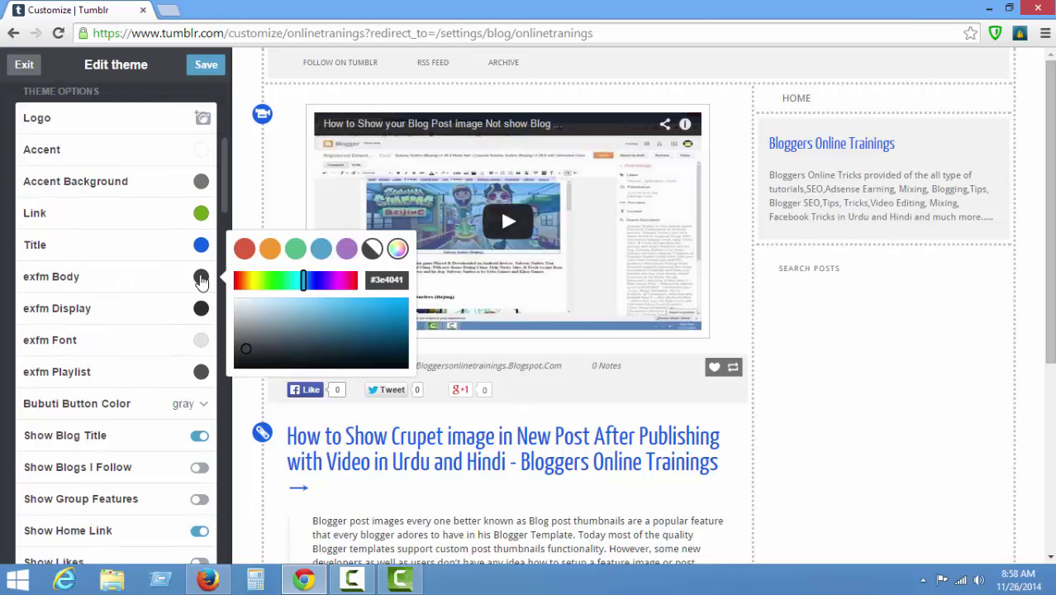
click(195, 279)
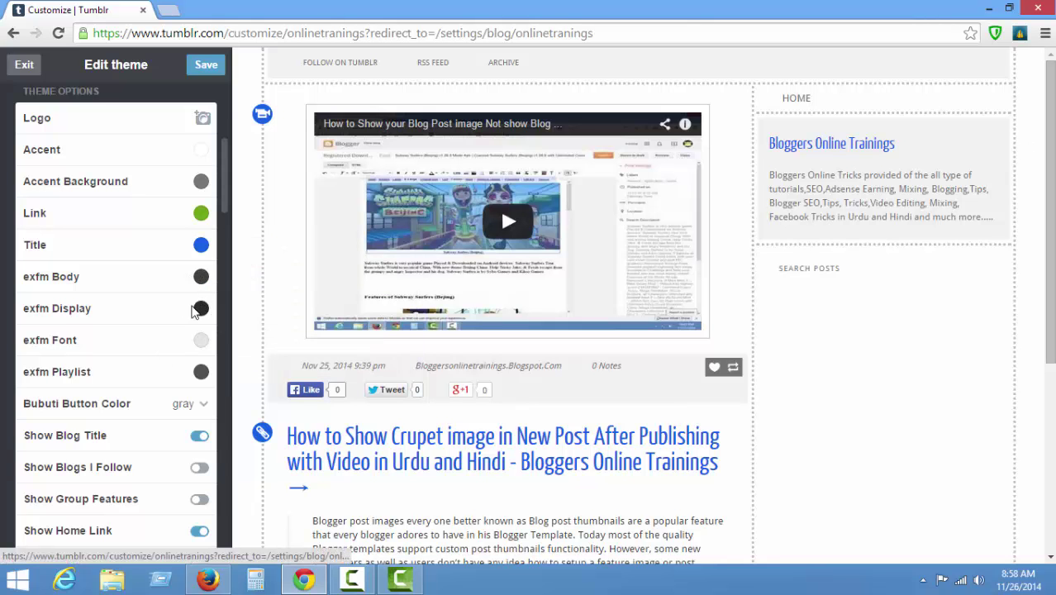
click(73, 347)
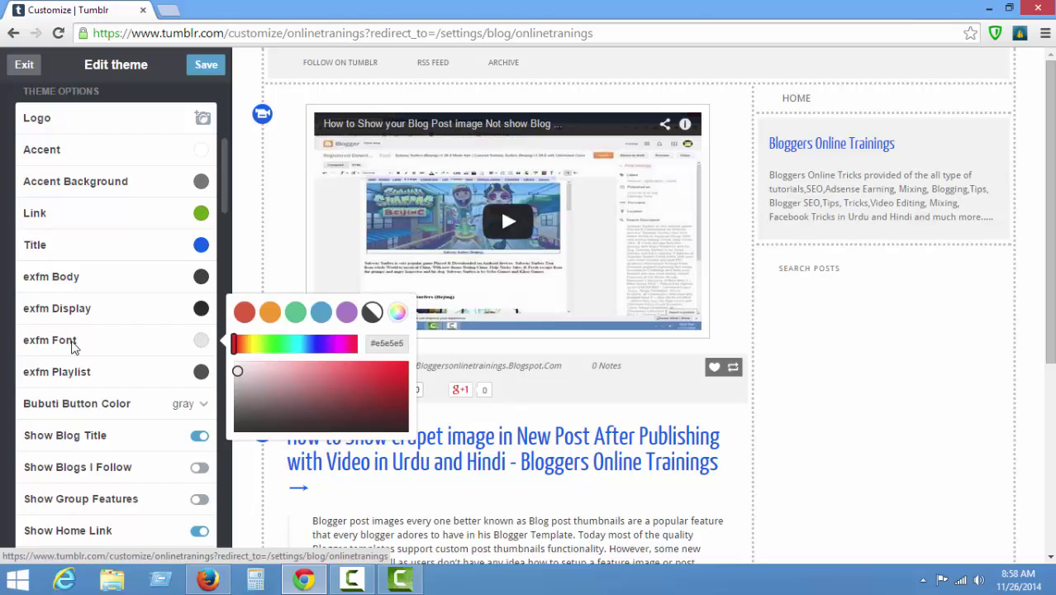
click(73, 347)
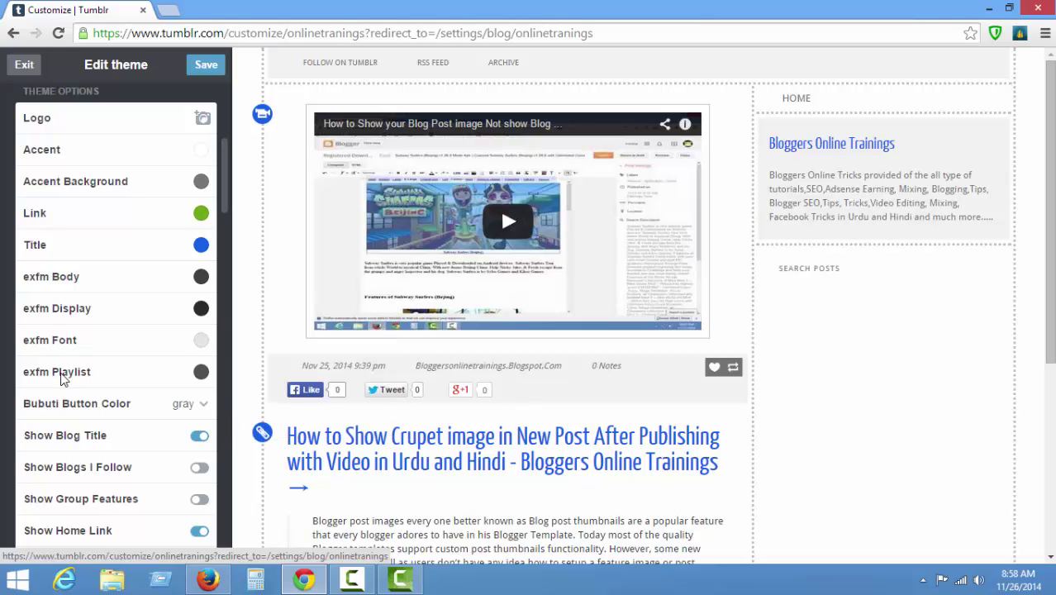
- Examine the theme's display options, including Show Recent Tweets, and the posts in the blog preview
scroll(67, 388, down, 1)
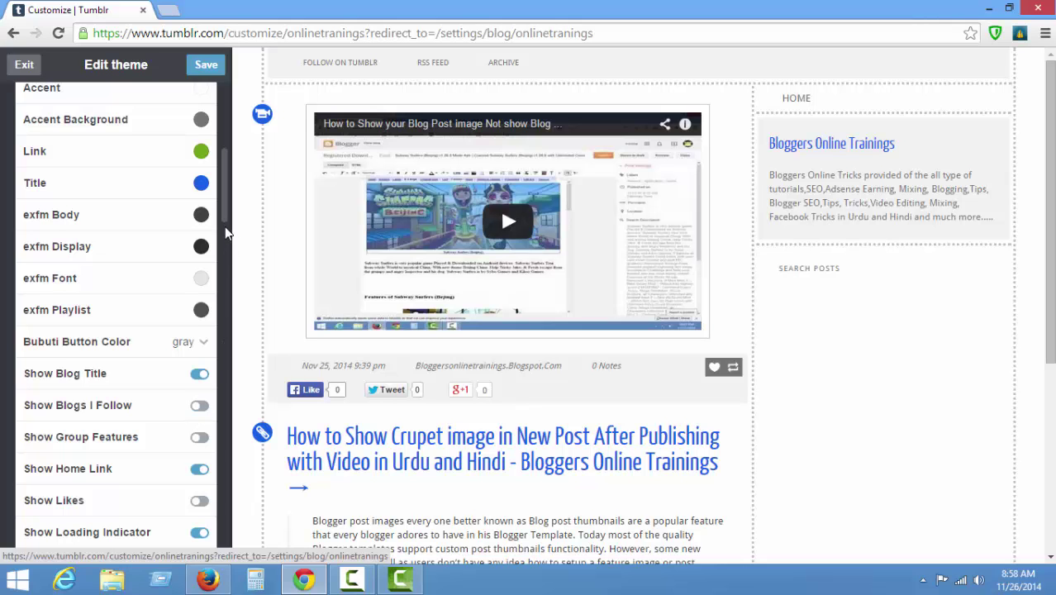
drag(224, 219, 232, 250)
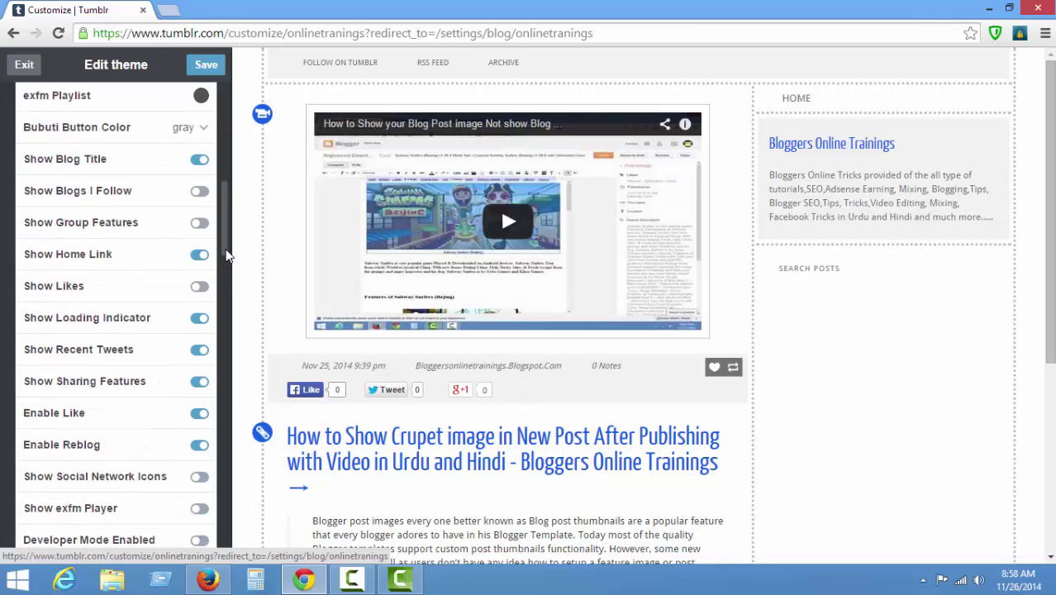
drag(229, 256, 229, 266)
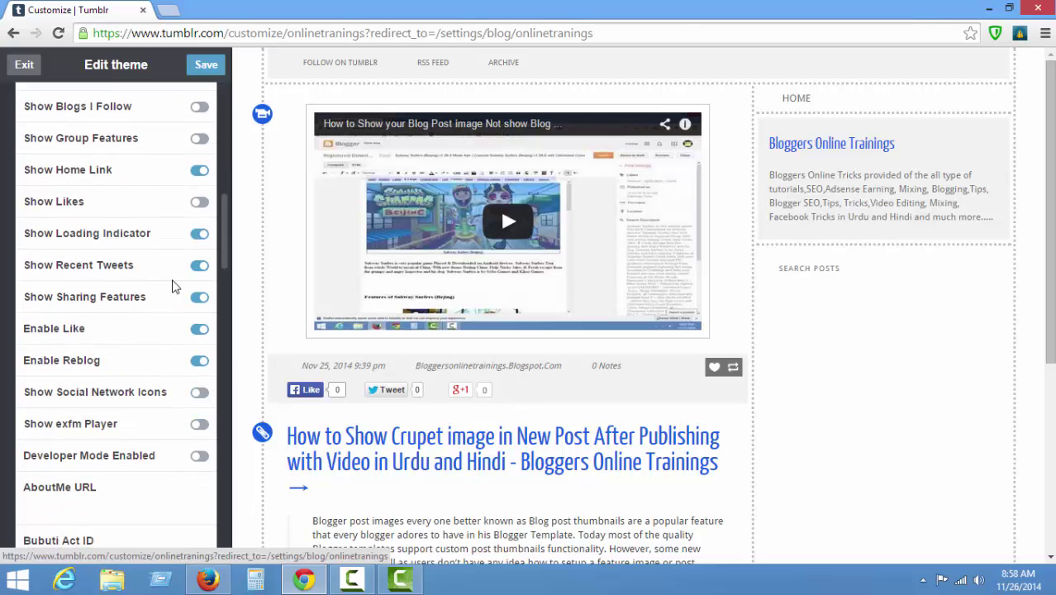
click(199, 266)
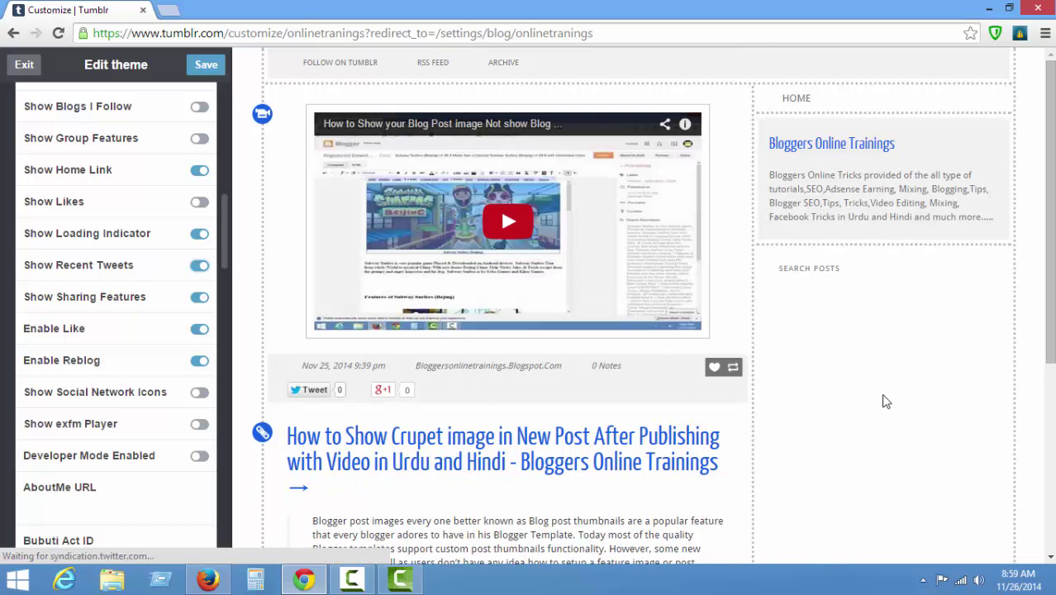
scroll(904, 406, down, 4)
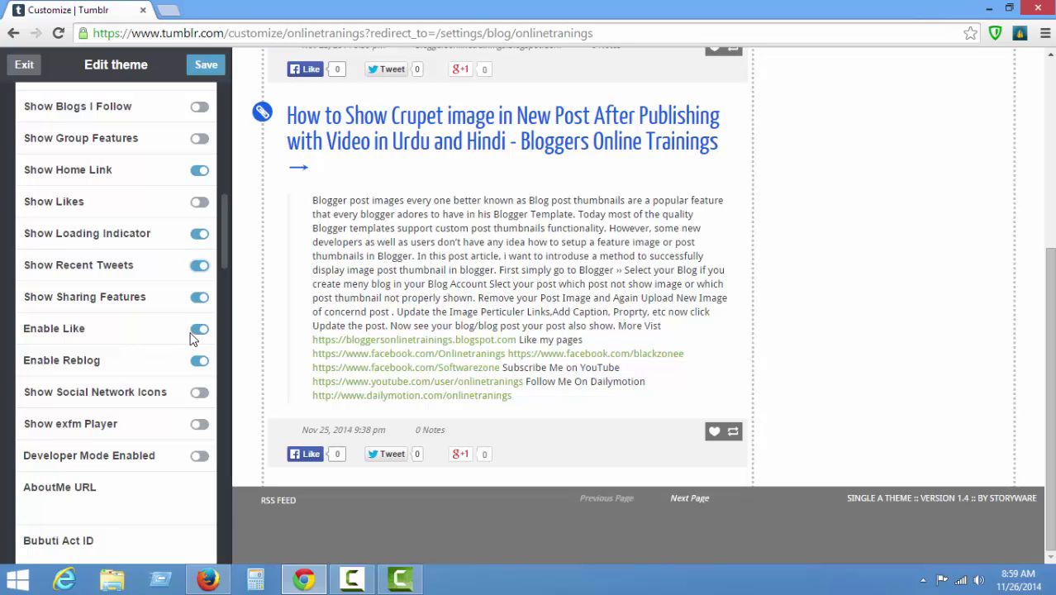
- Turn on the Show Social Network Icons theme option and look over the profile URL fields below it
click(201, 396)
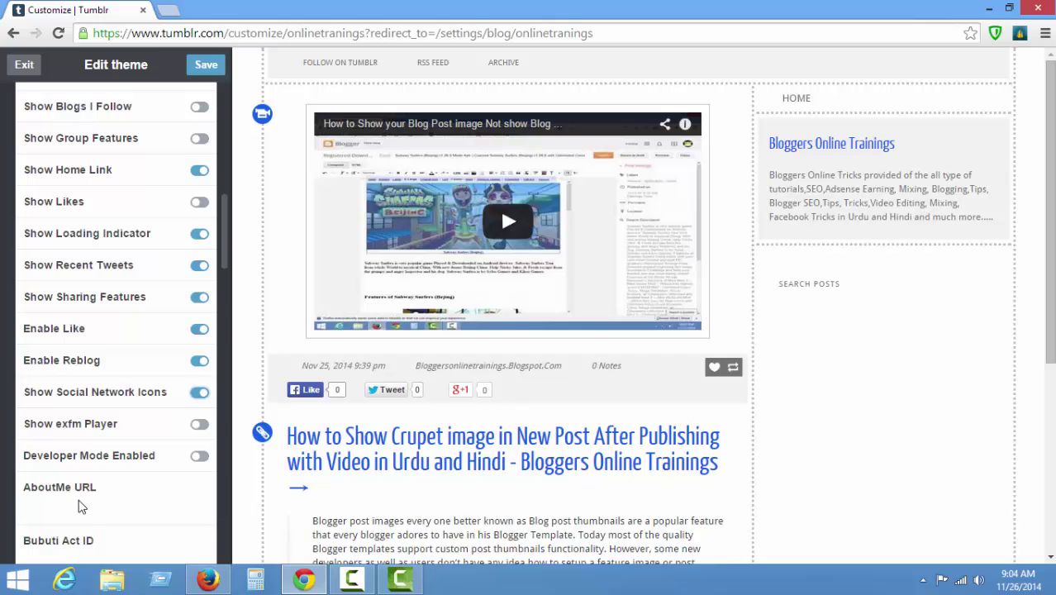
scroll(80, 506, down, 3)
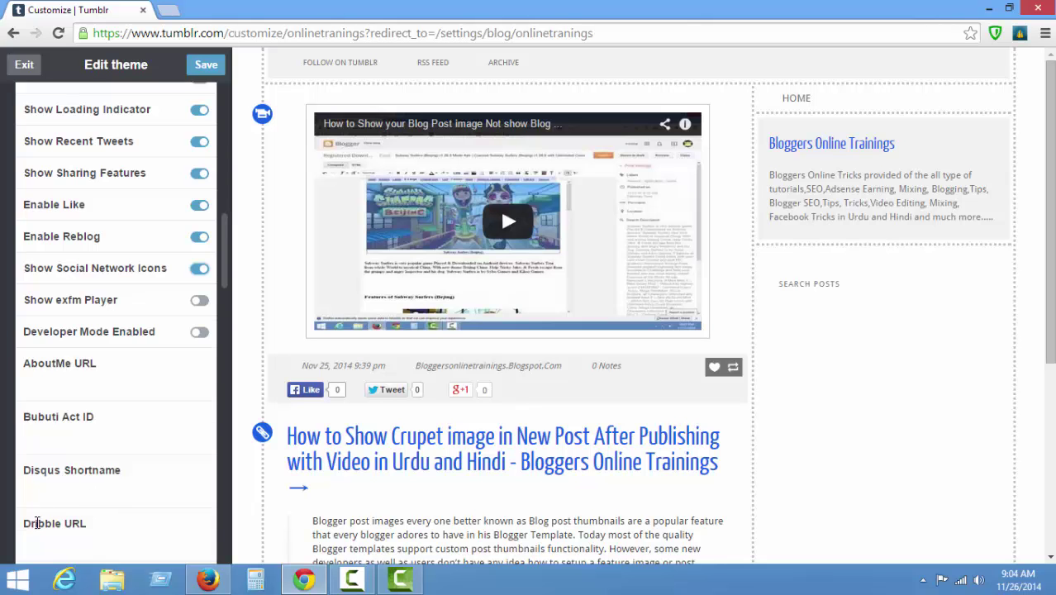
scroll(36, 523, down, 1)
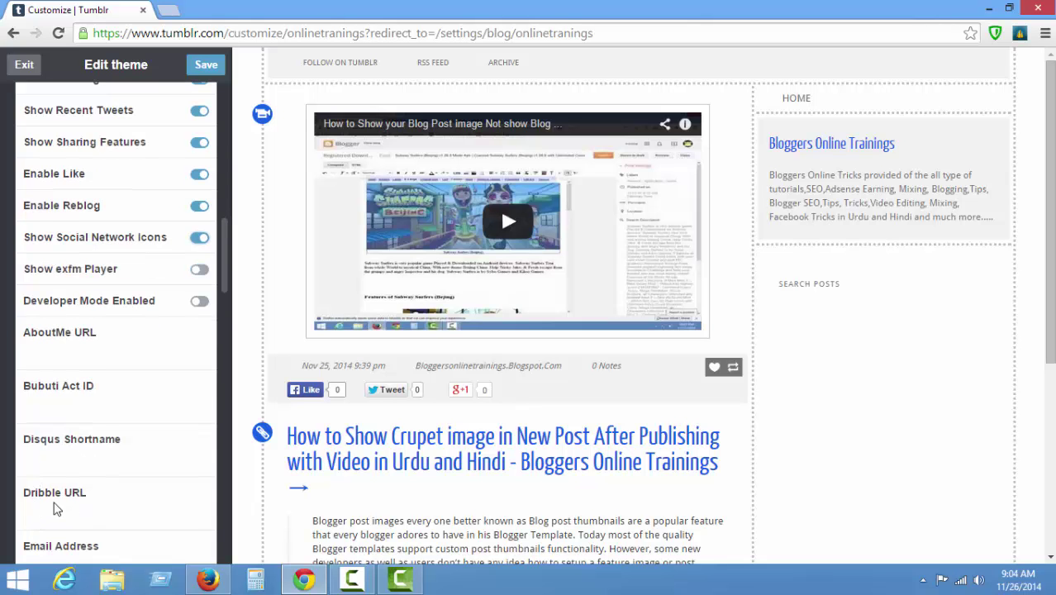
scroll(43, 502, down, 4)
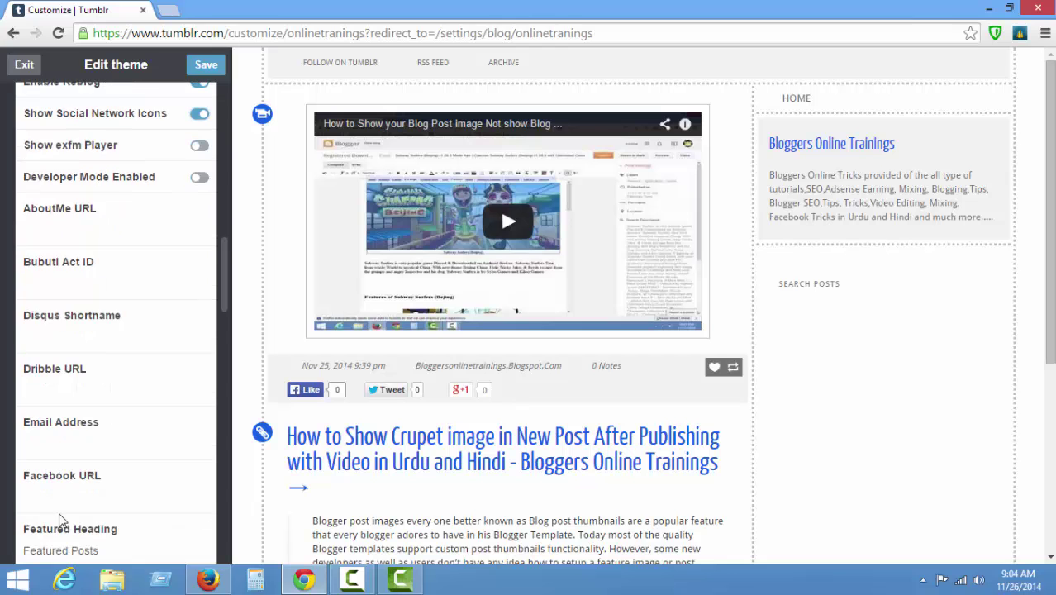
scroll(82, 484, down, 1)
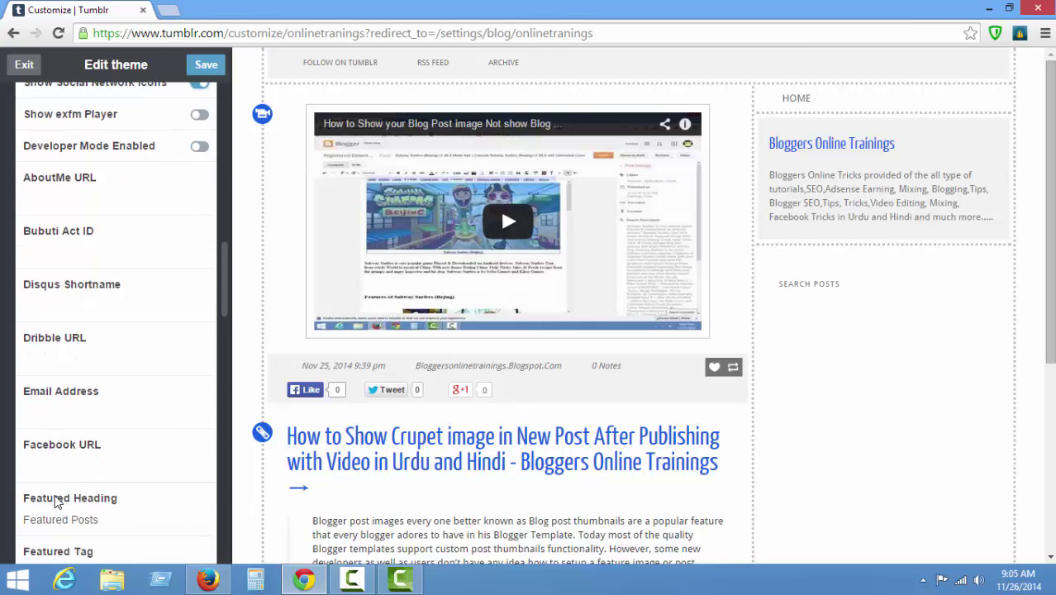
- Examine the theme's heading, font and social profile URL fields, and exit the theme editor without saving
scroll(55, 502, up, 15)
scroll(52, 486, up, 14)
scroll(47, 475, down, 20)
scroll(47, 475, down, 15)
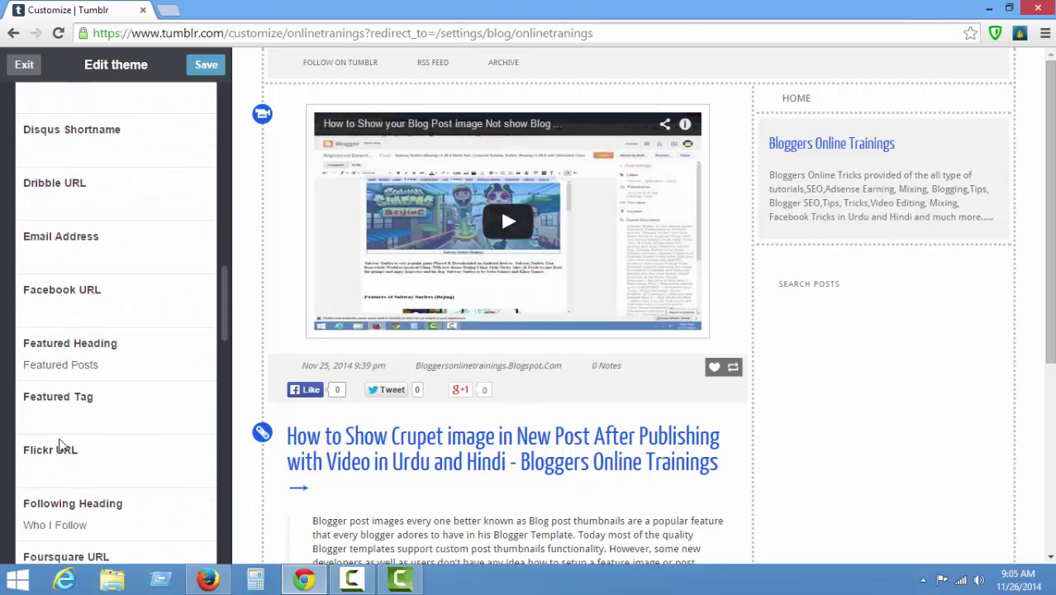
scroll(61, 427, down, 2)
scroll(61, 446, down, 2)
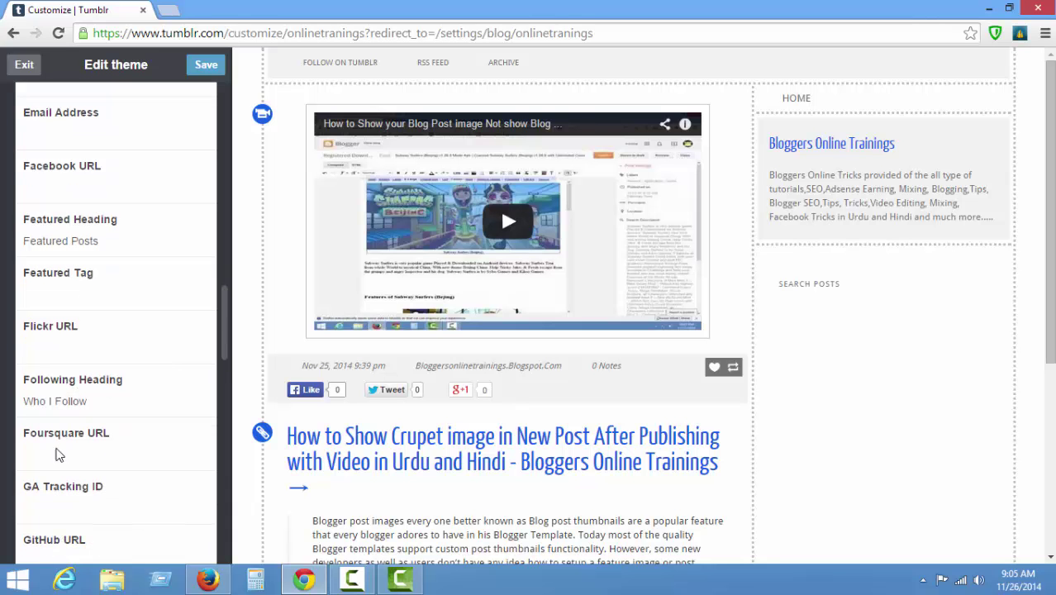
scroll(65, 294, down, 7)
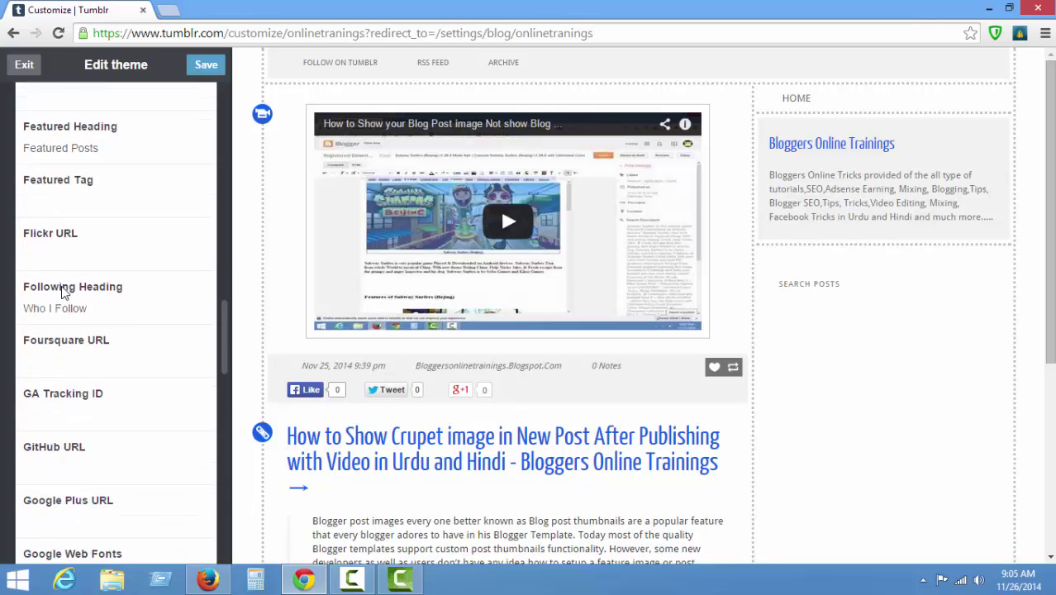
scroll(85, 441, down, 11)
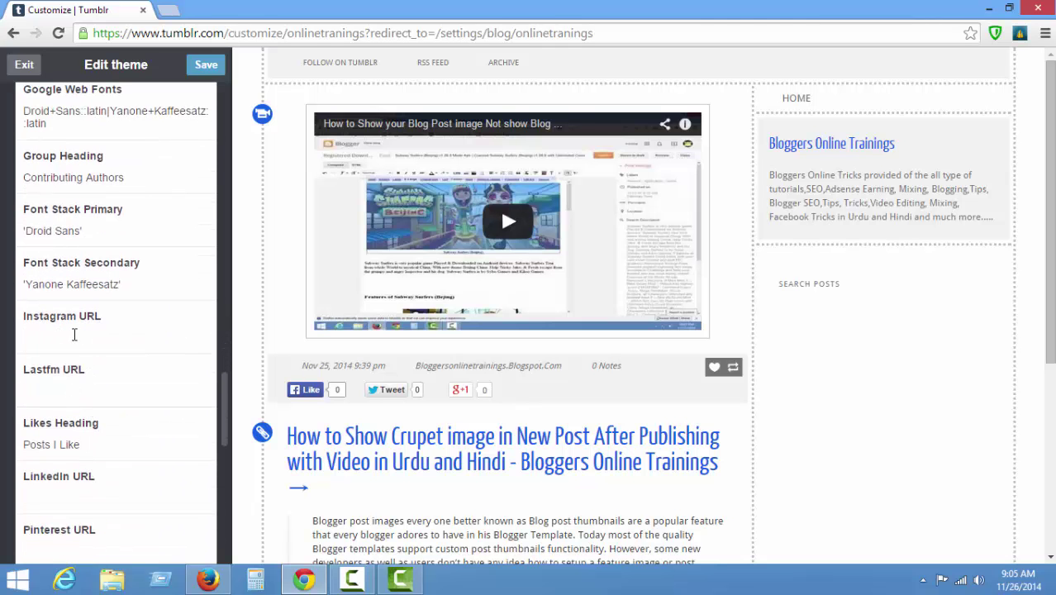
scroll(52, 216, down, 13)
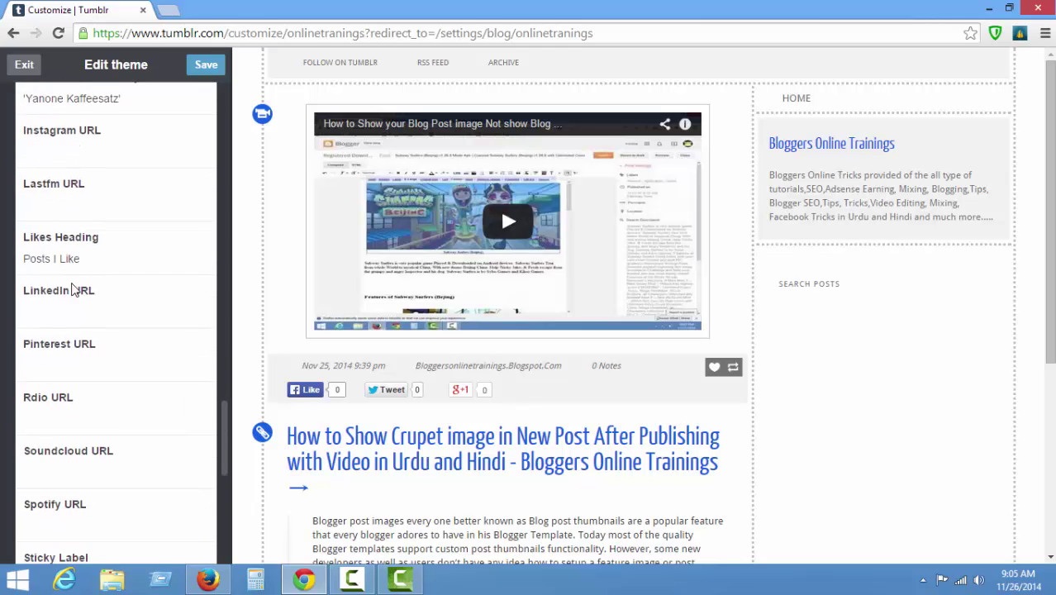
scroll(105, 306, down, 2)
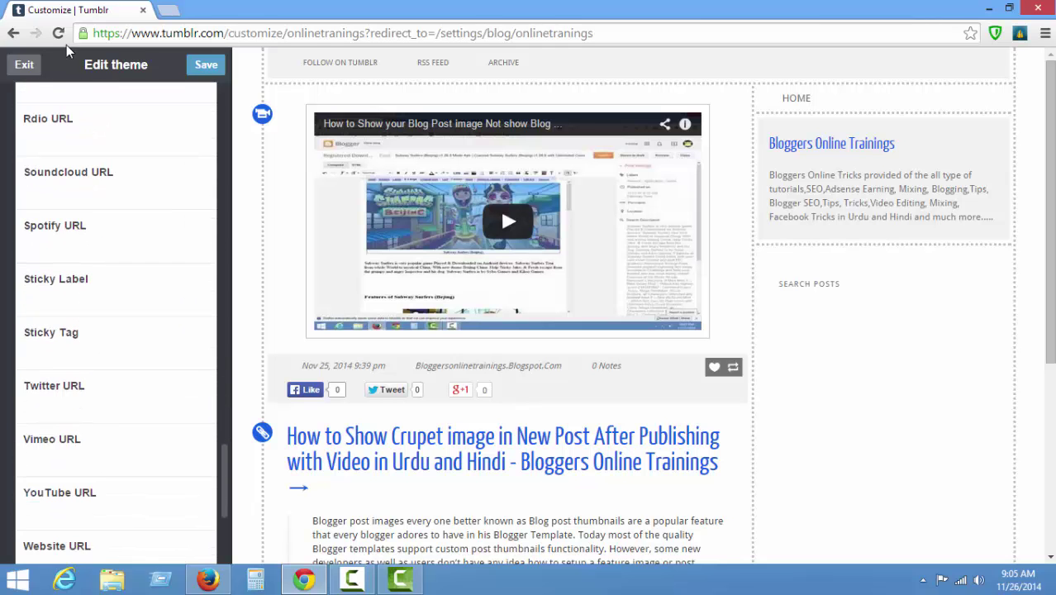
click(24, 66)
click(566, 319)
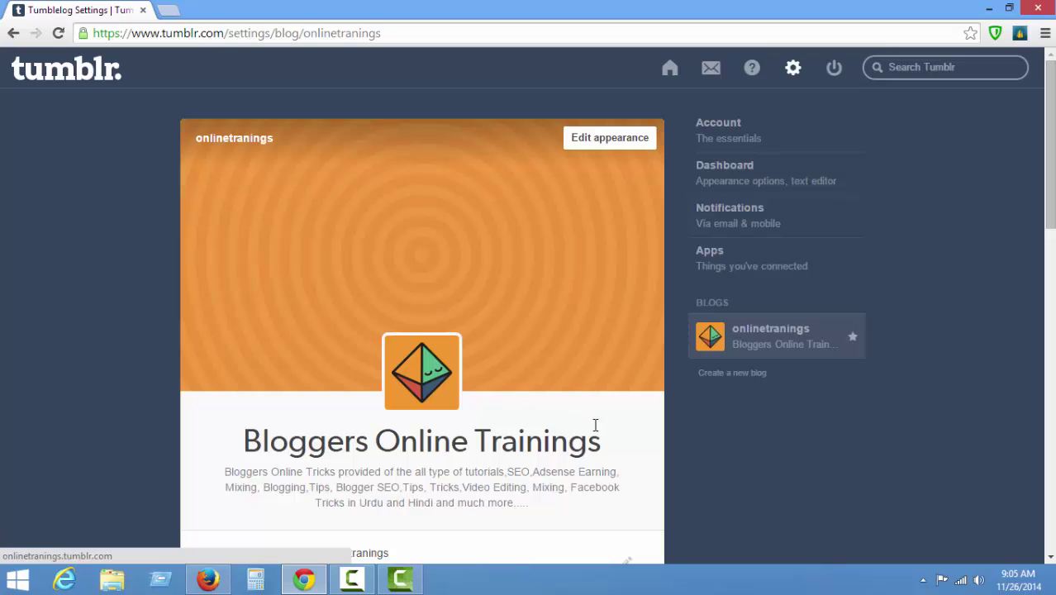
- Open the onlinetranings.tumblr.com blog in a new browser tab and examine its published posts and sidebar
right_click(768, 350)
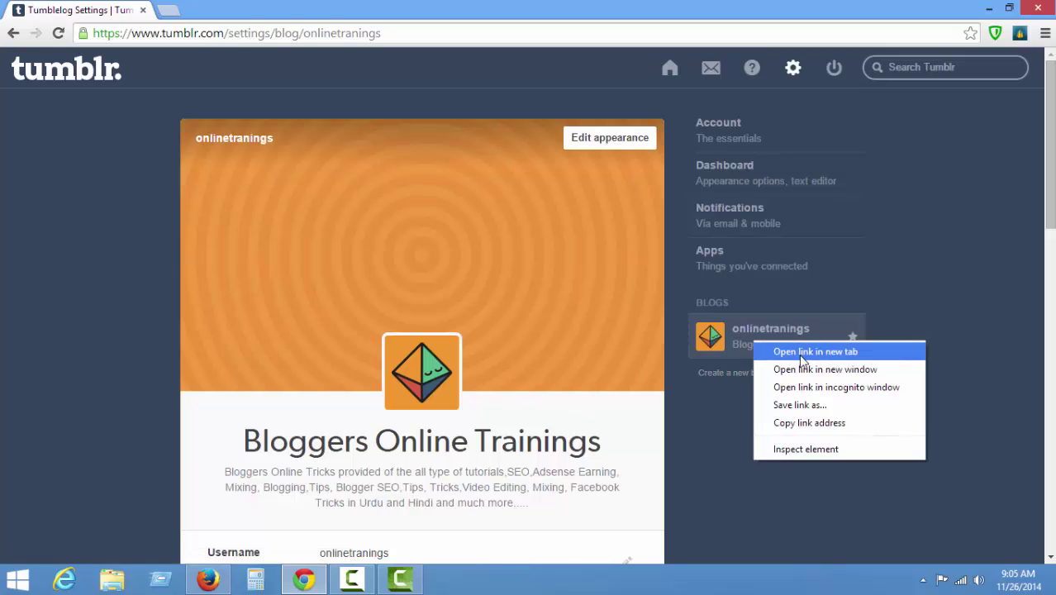
click(770, 351)
click(215, 9)
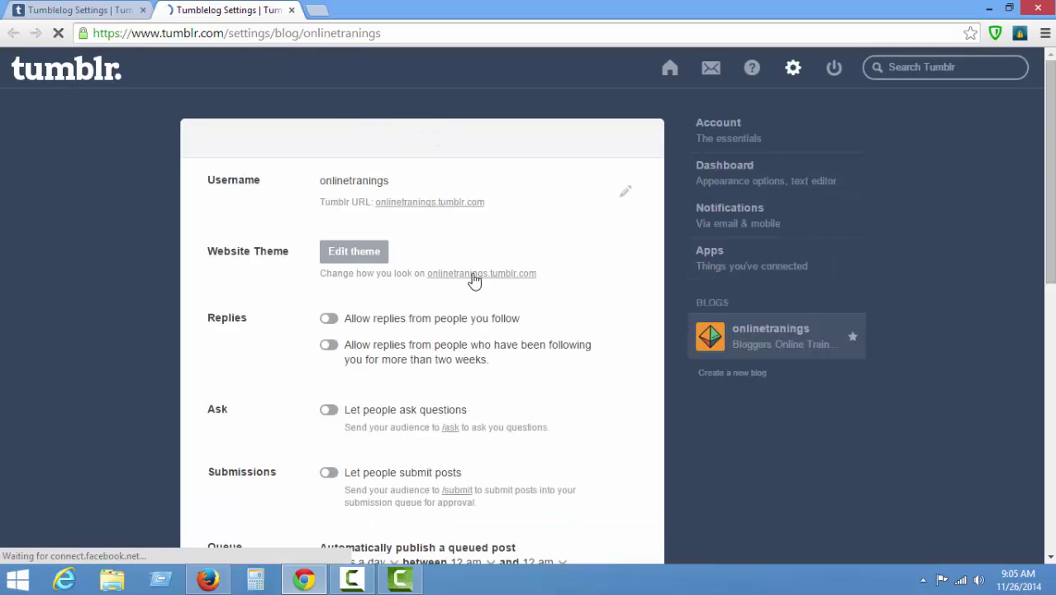
scroll(471, 306, down, 4)
click(467, 337)
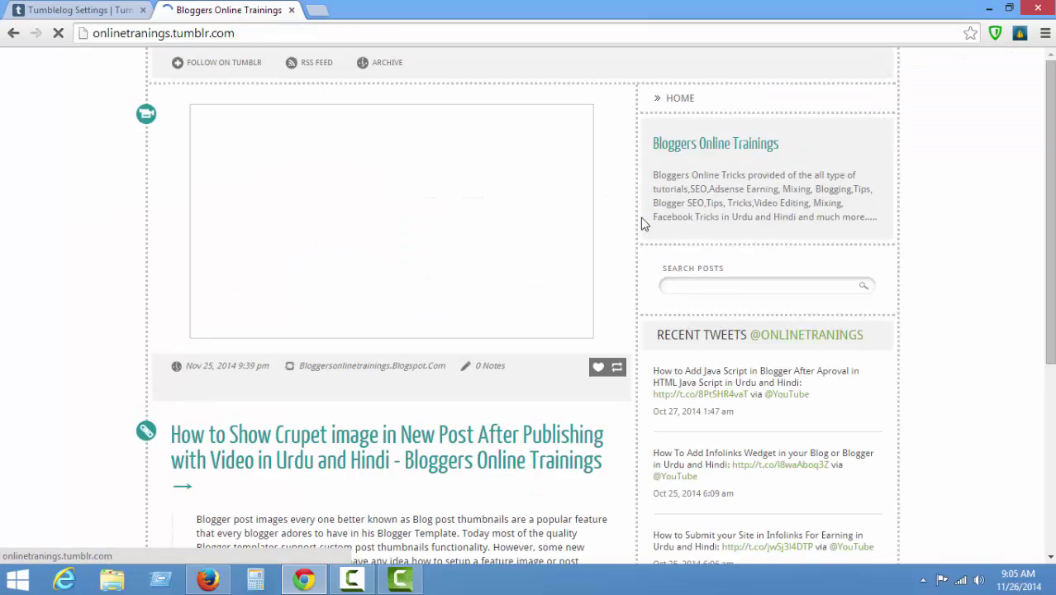
scroll(494, 303, down, 4)
scroll(463, 299, up, 5)
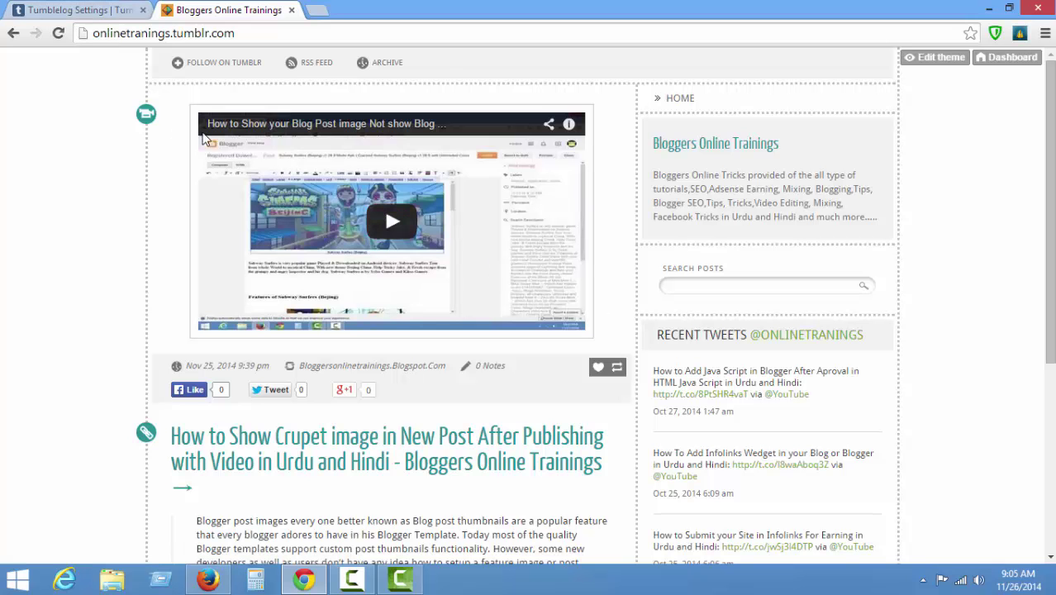
- View the blog's appearance editing options from its settings page and cancel without changing anything
click(106, 9)
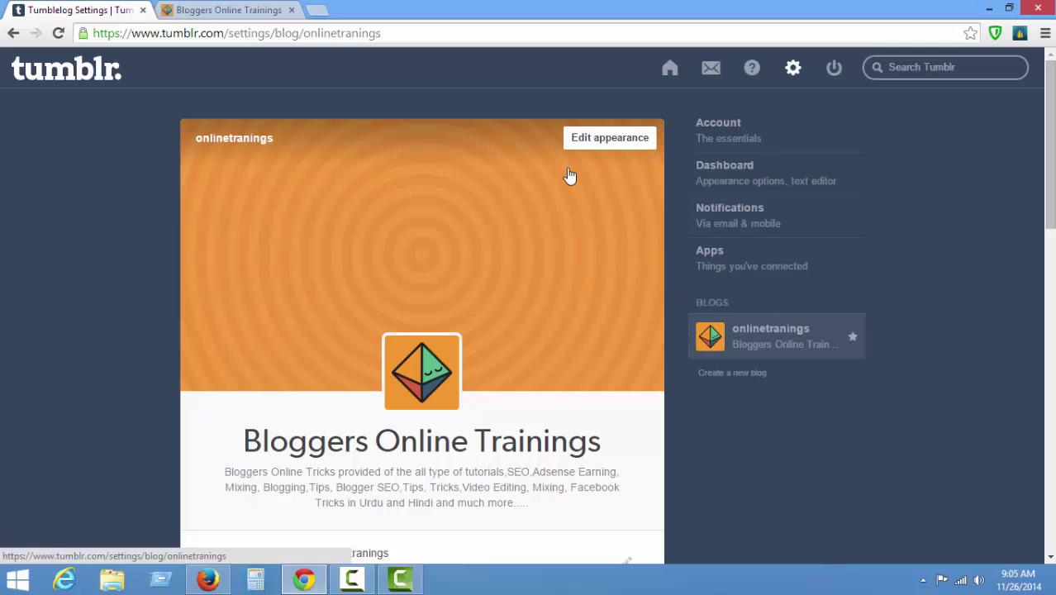
click(591, 141)
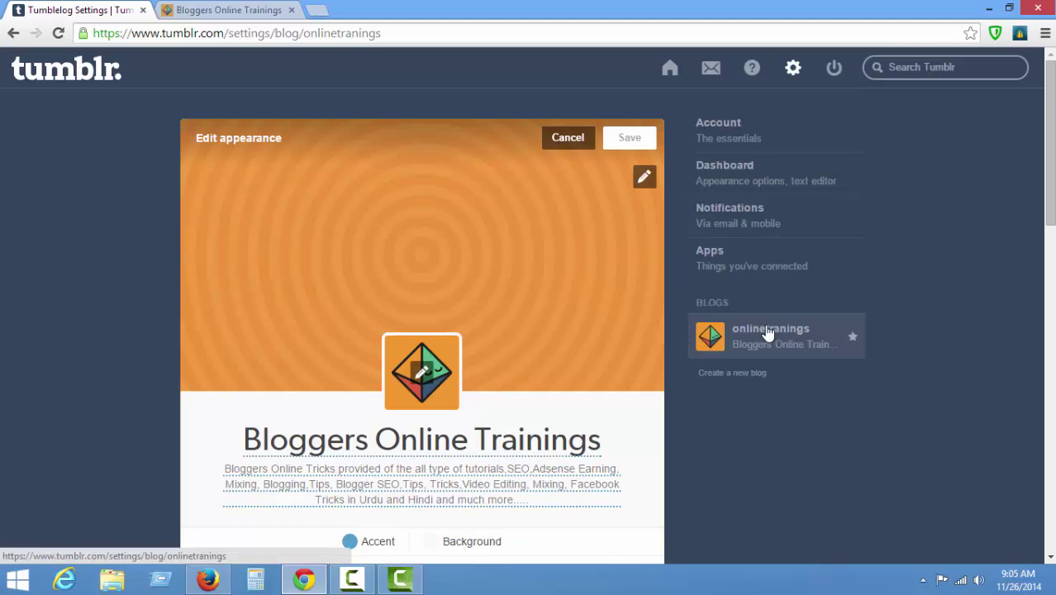
scroll(625, 380, down, 1)
scroll(625, 380, down, 5)
scroll(472, 370, up, 6)
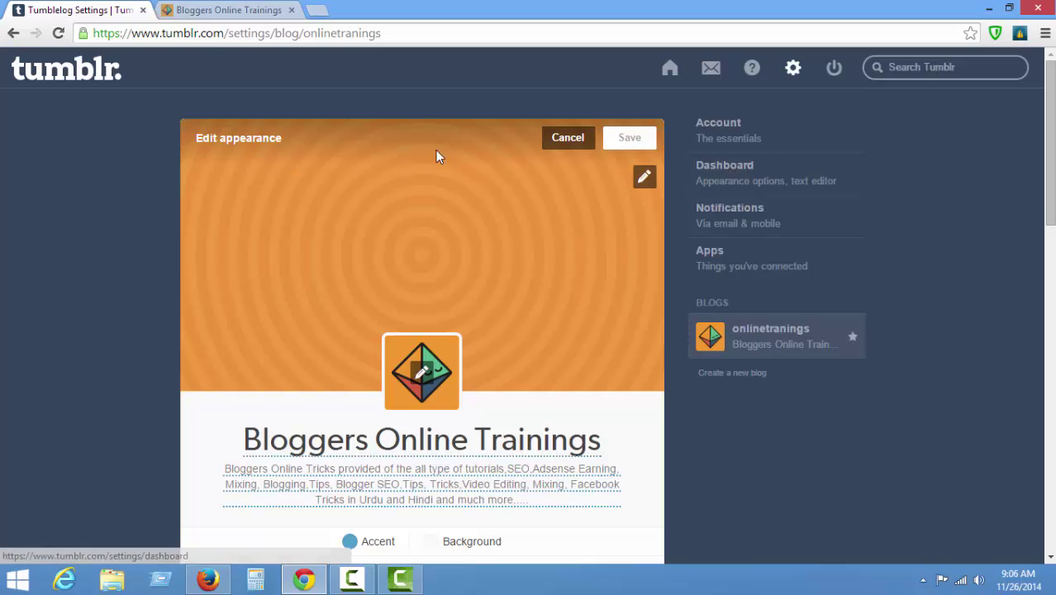
click(546, 142)
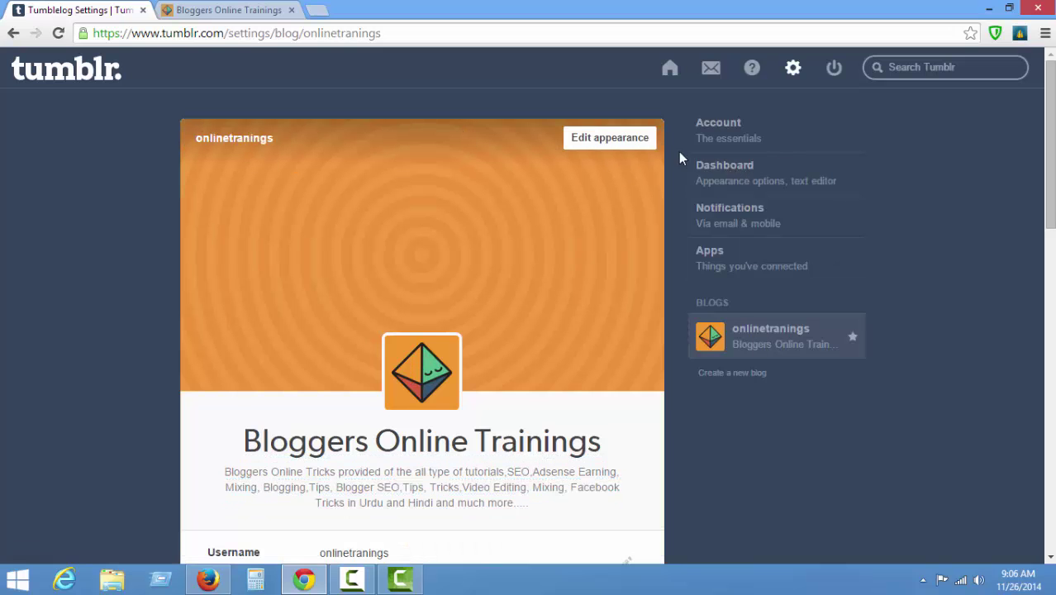
- Reopen the theme editor from the onlinetranings blog settings and close the extra blog tabs
click(740, 342)
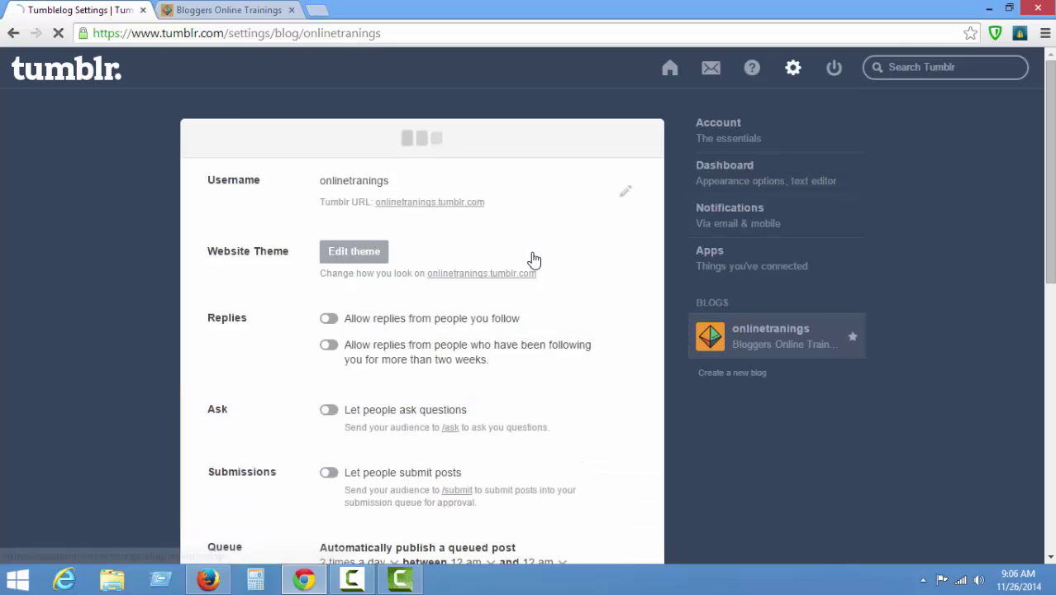
click(350, 256)
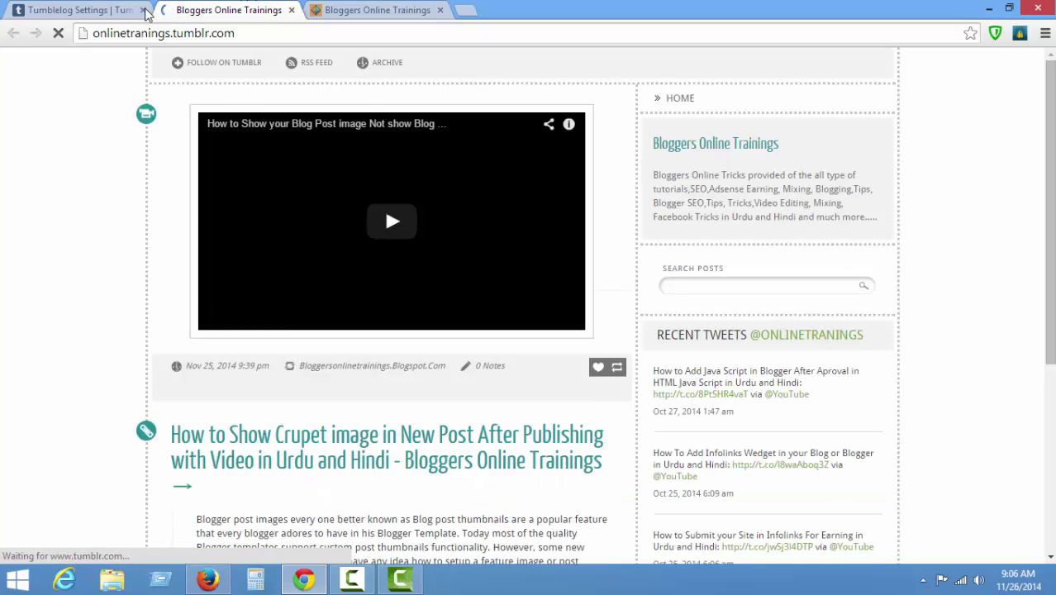
key(ctrl+w)
scroll(142, 98, down, 10)
scroll(370, 261, down, 4)
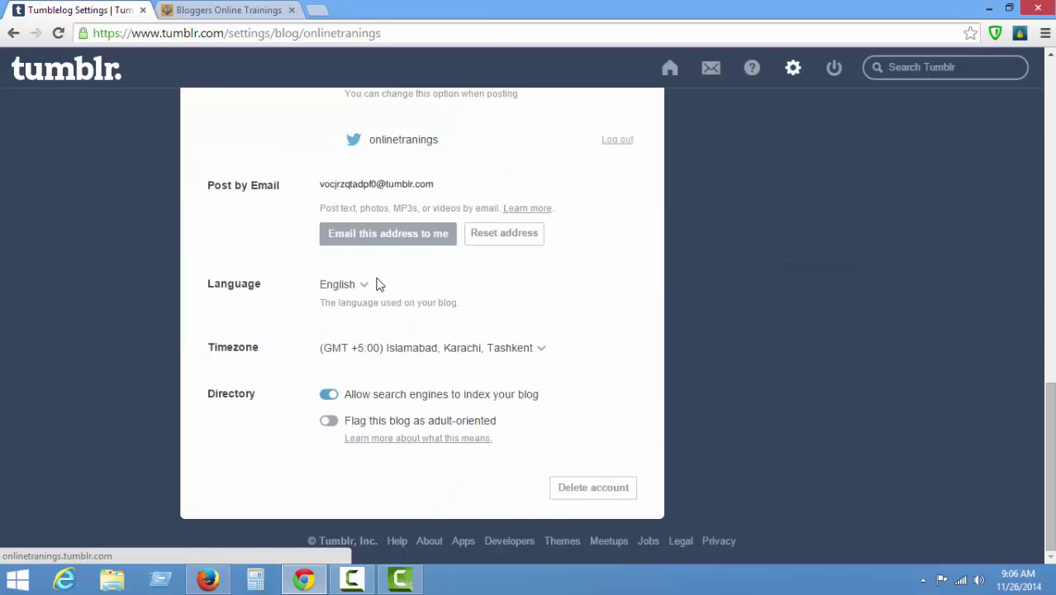
scroll(400, 302, up, 9)
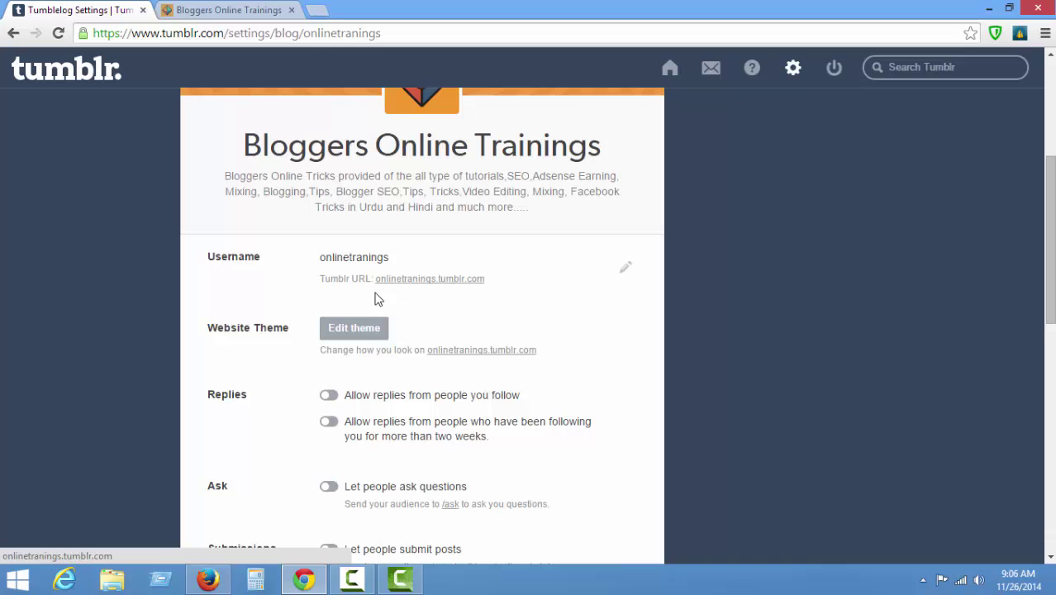
click(354, 328)
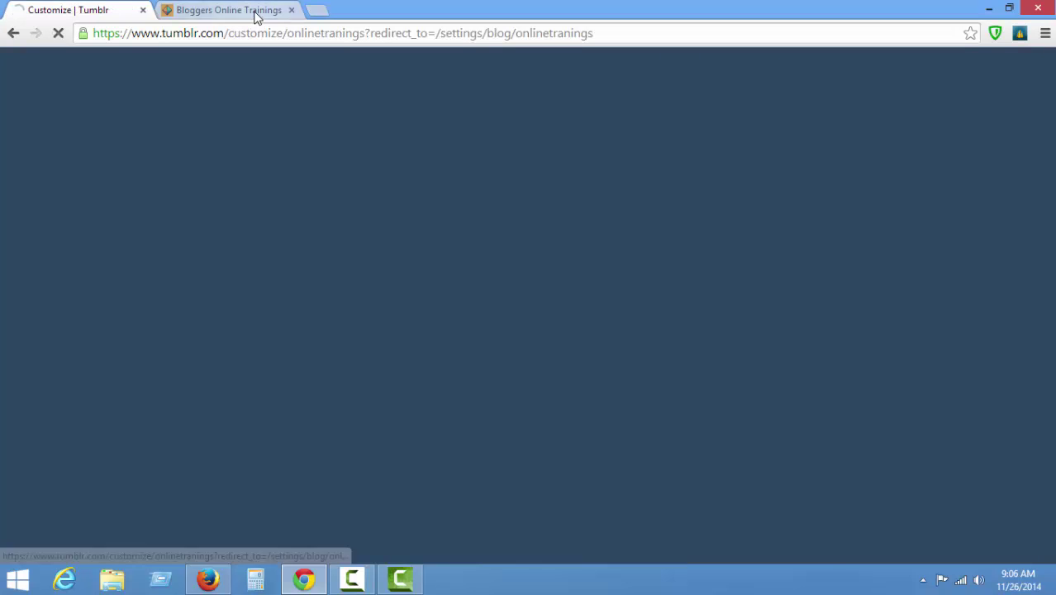
click(256, 17)
click(290, 10)
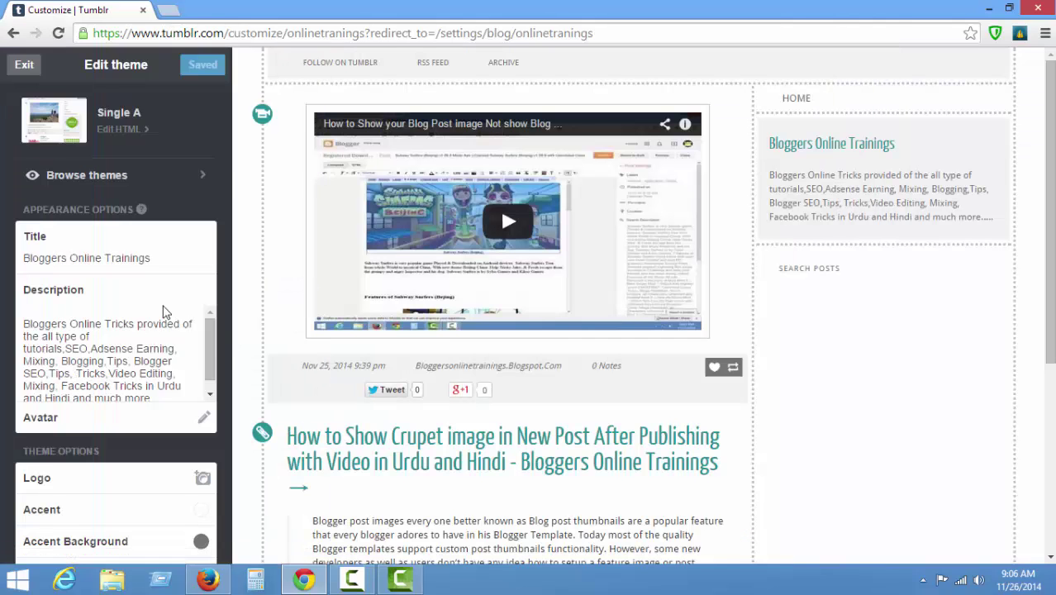
- Find the Facebook URL field among the theme options
scroll(179, 389, down, 5)
scroll(149, 388, down, 6)
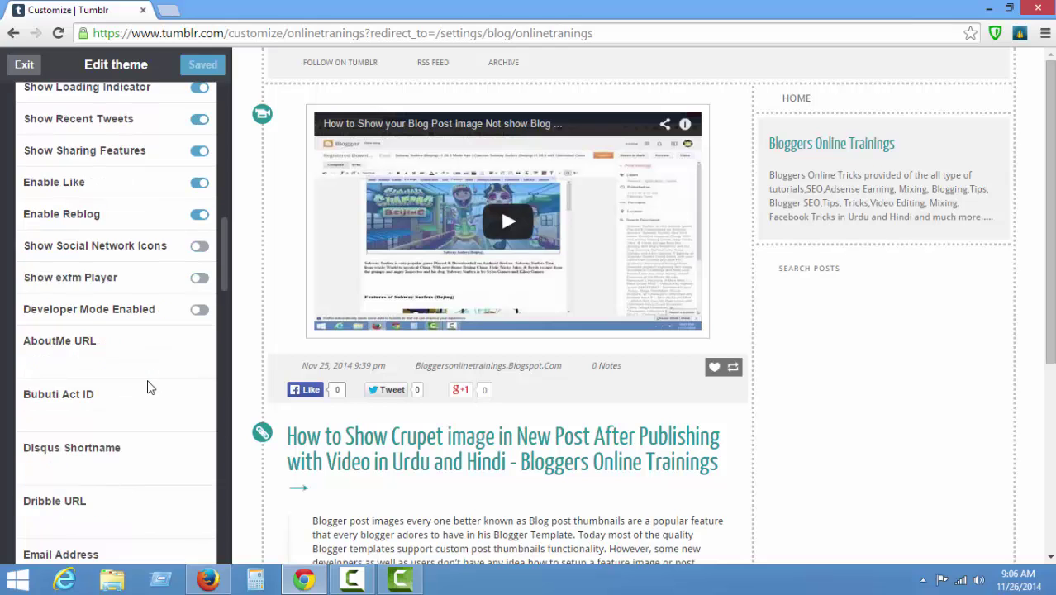
scroll(70, 400, down, 1)
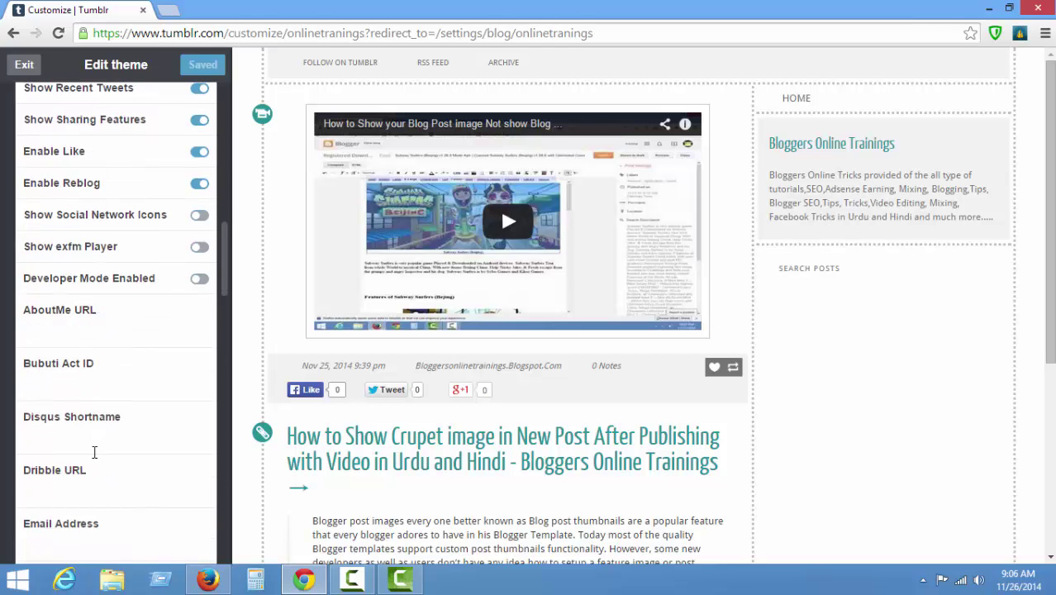
scroll(83, 458, down, 2)
scroll(66, 434, down, 1)
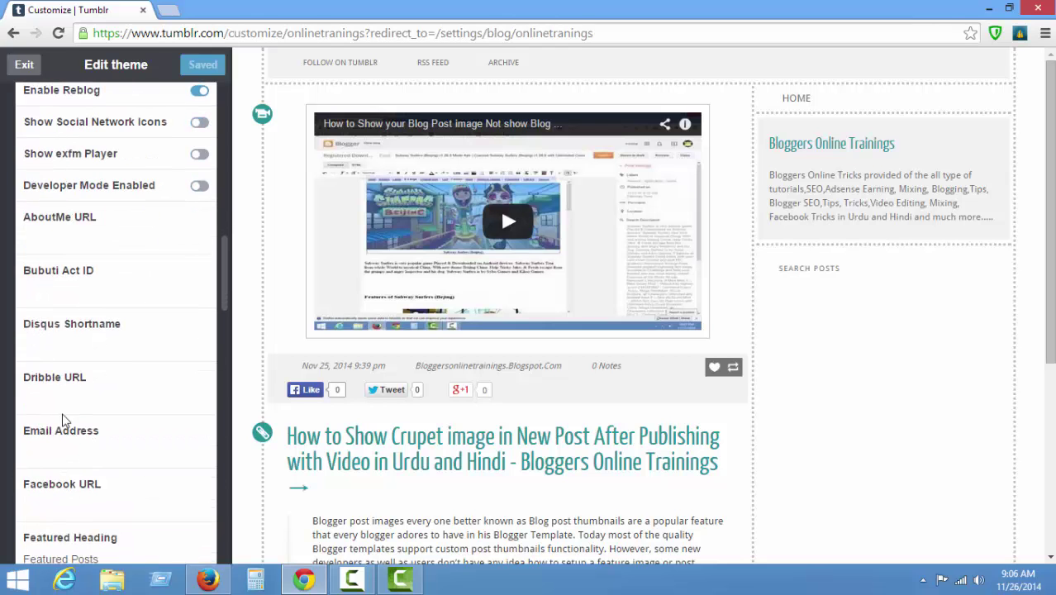
scroll(65, 413, down, 2)
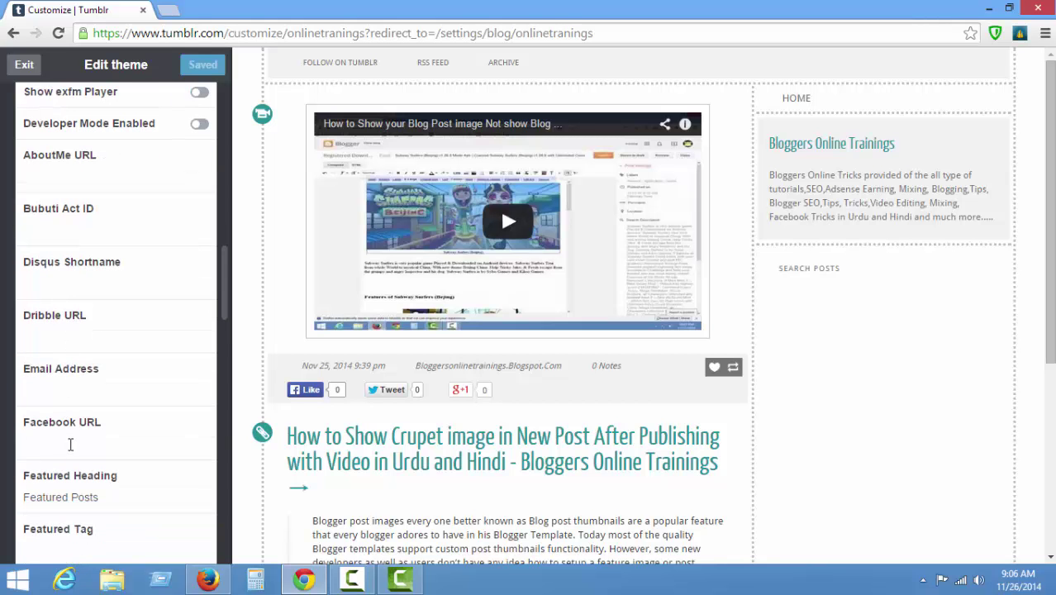
click(170, 10)
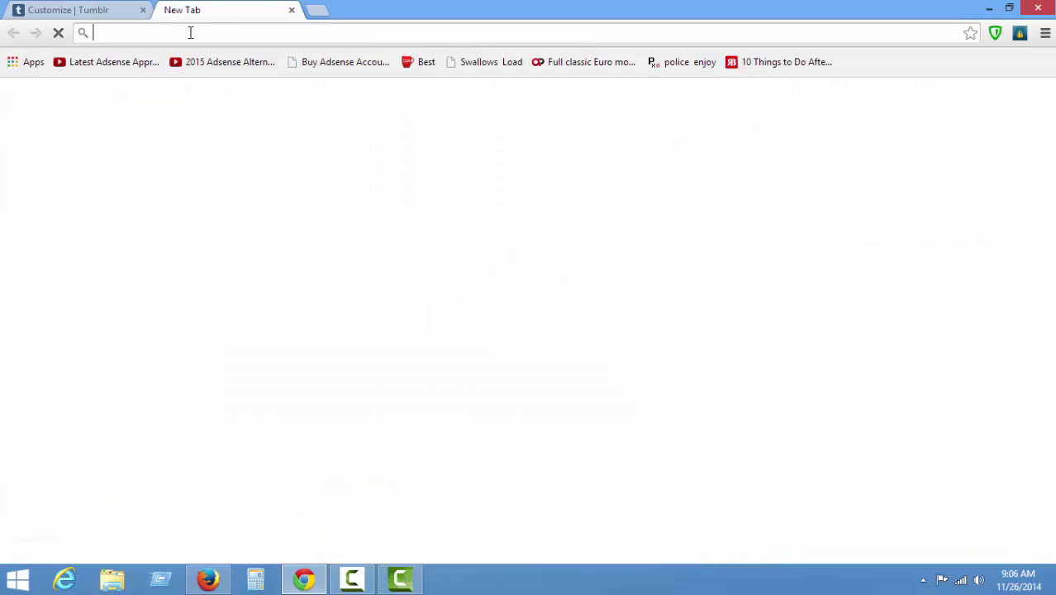
text(filmikz.ch)
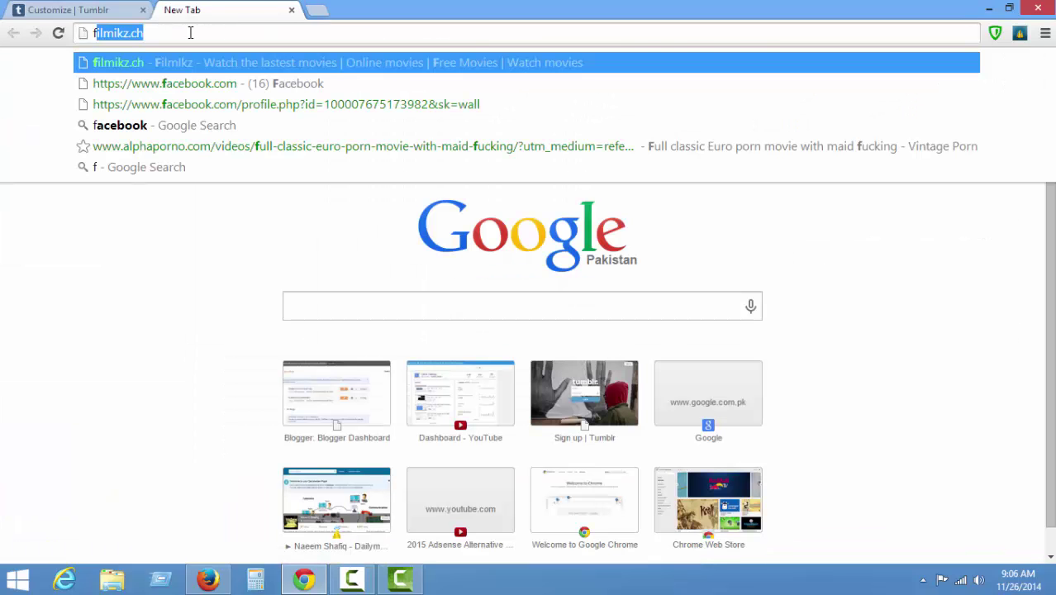
key(Down)
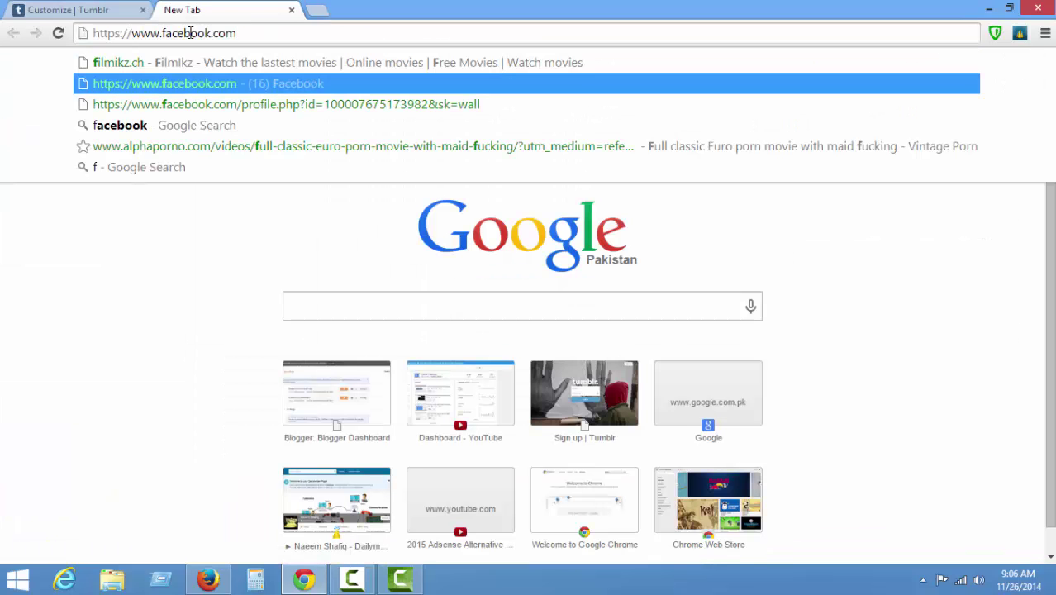
text(/)
text(on)
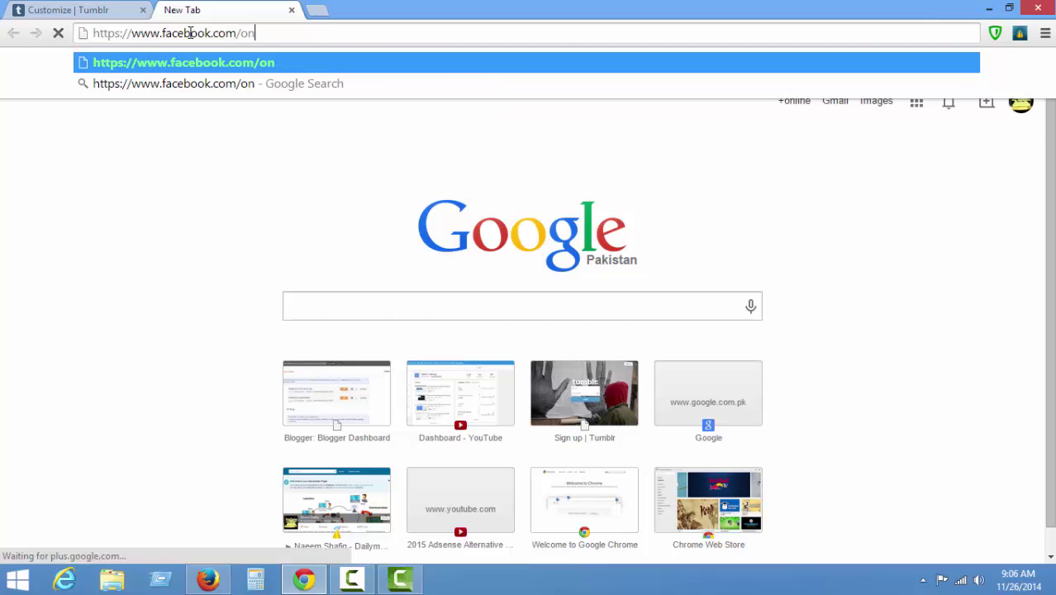
text(linetr)
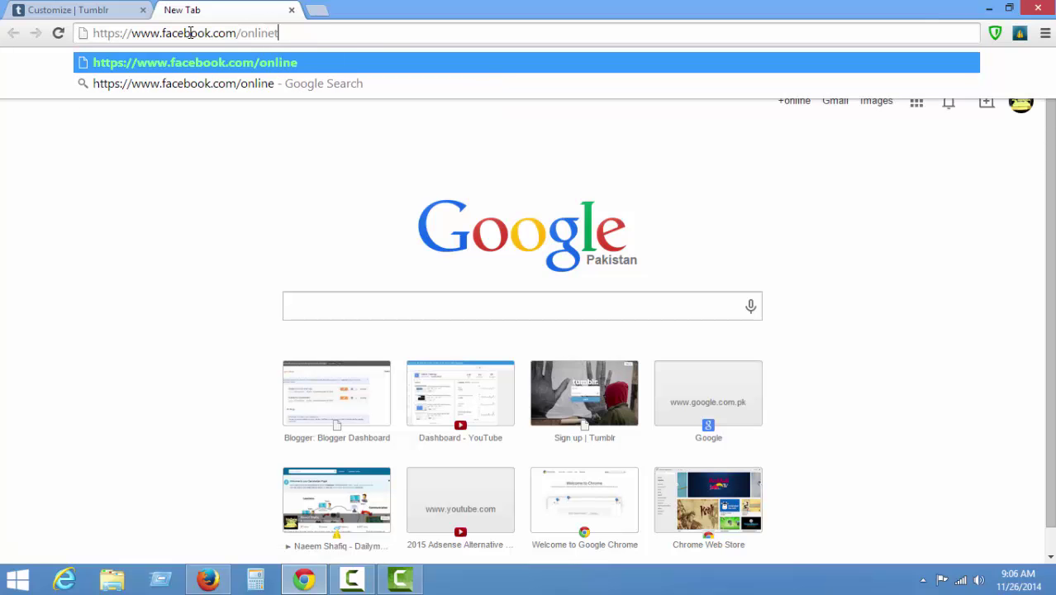
key(BackSpace)
key(BackSpace)
key(BackSpace)
key(BackSpace)
key(BackSpace)
key(BackSpace)
key(BackSpace)
key(BackSpace)
key(BackSpace)
key(Return)
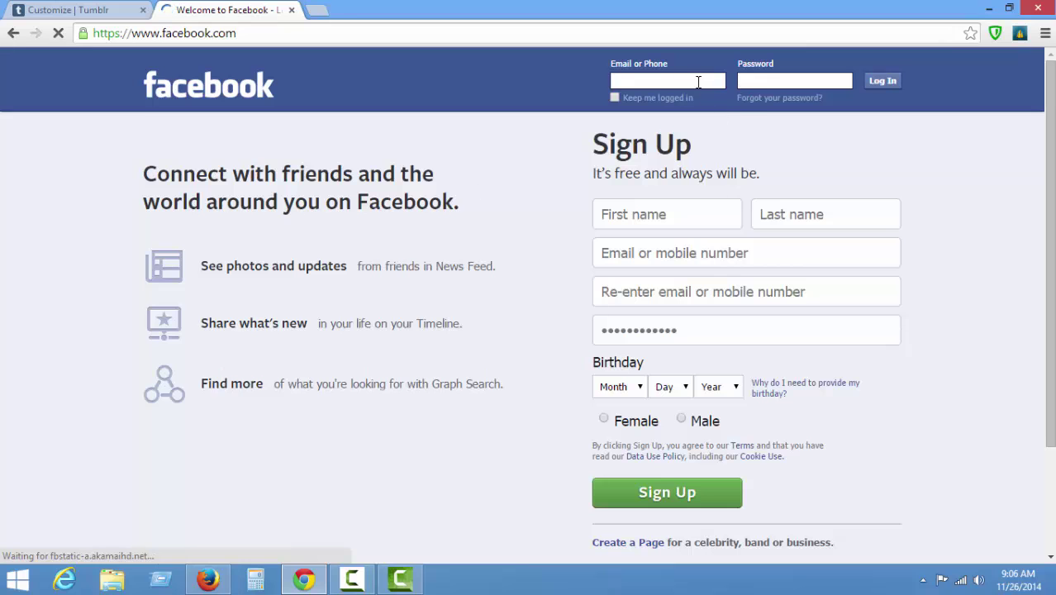
- Log in to Facebook with the account's username and password
click(698, 82)
click(637, 118)
click(777, 81)
text(a)
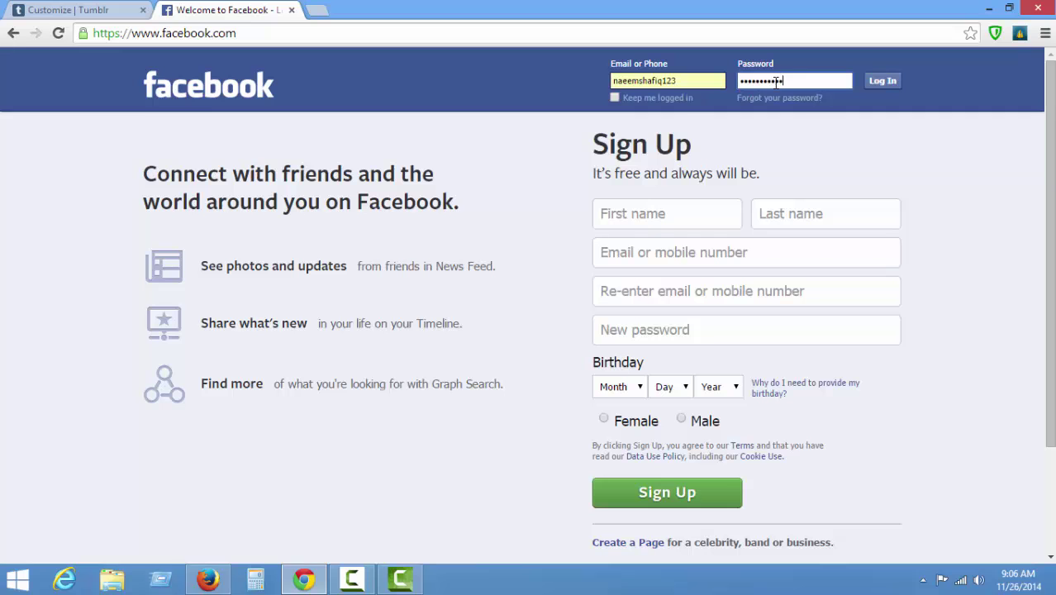
key(Return)
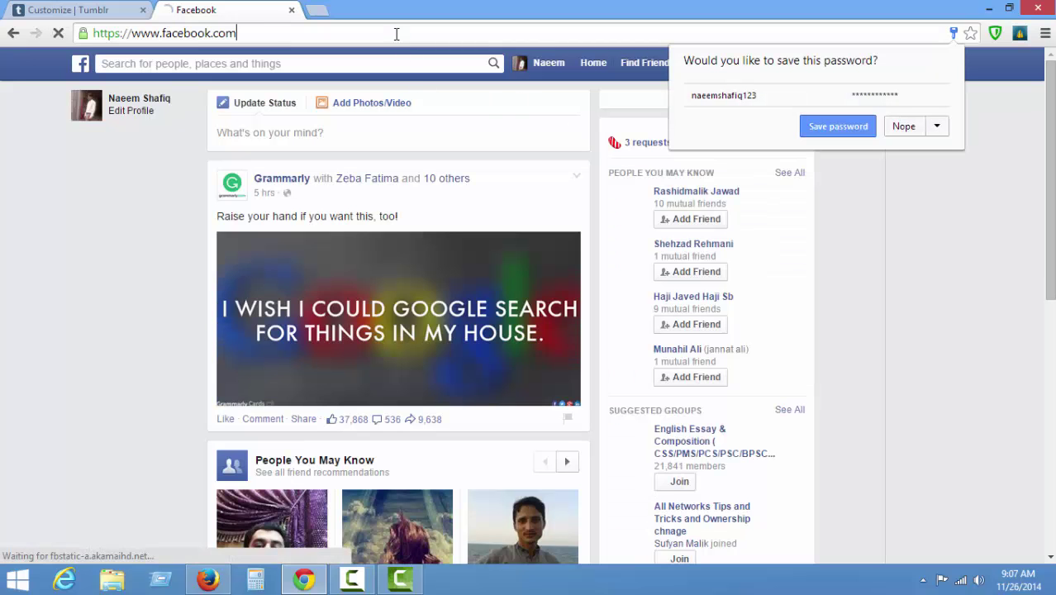
- Dismiss the password-saving prompt and switch to using Facebook as the Onlinetranings page
click(317, 339)
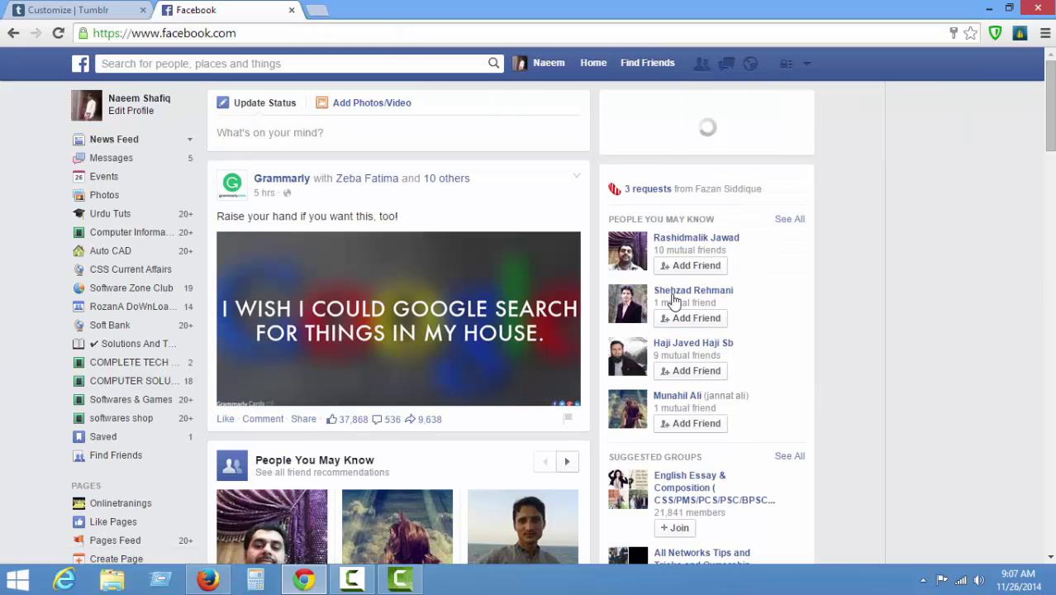
click(808, 64)
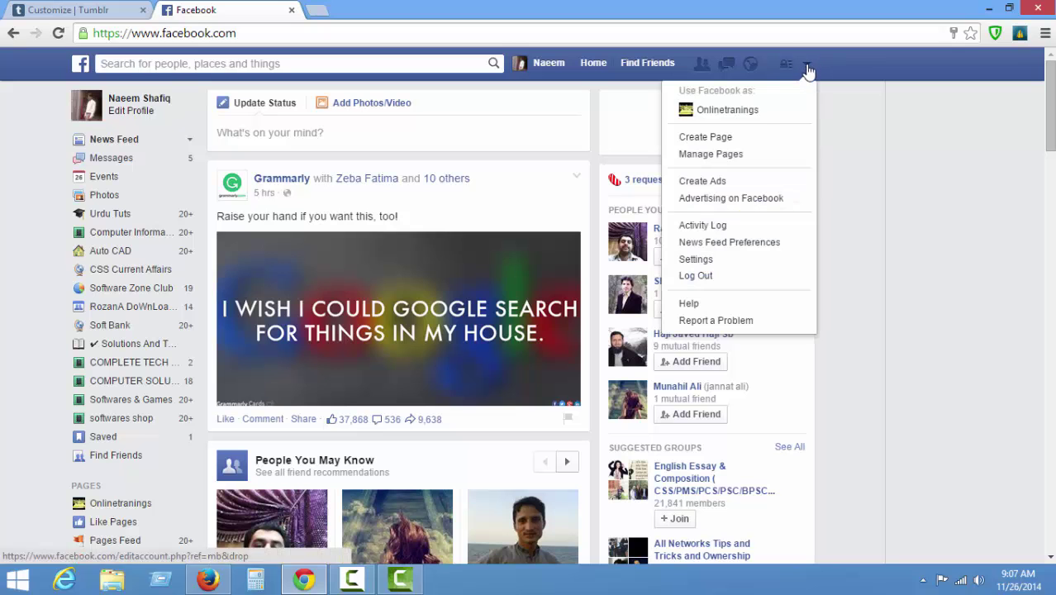
click(760, 112)
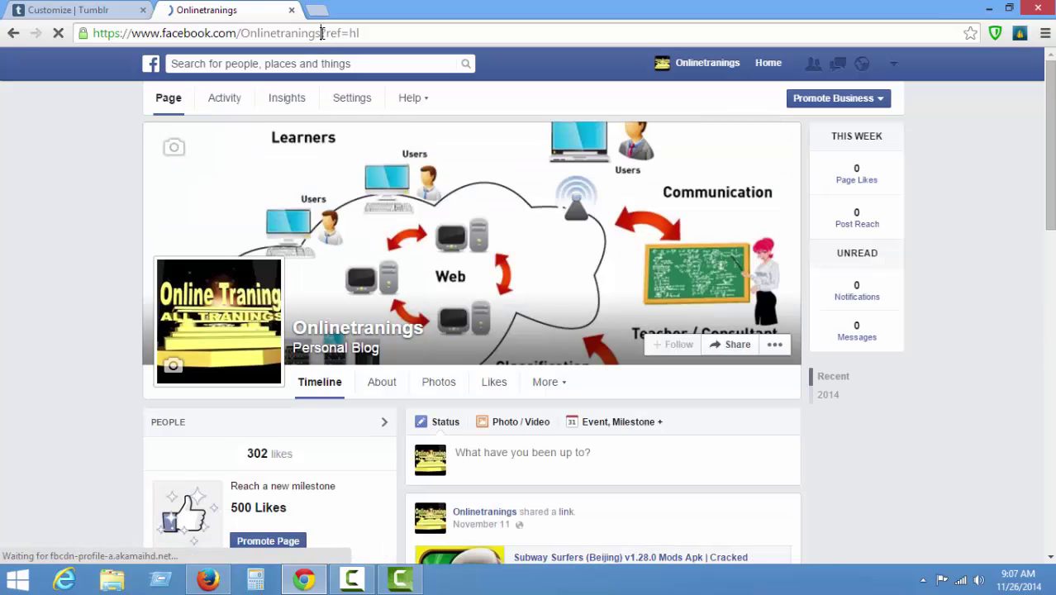
drag(320, 33, 39, 33)
right_click(231, 35)
click(248, 86)
click(97, 10)
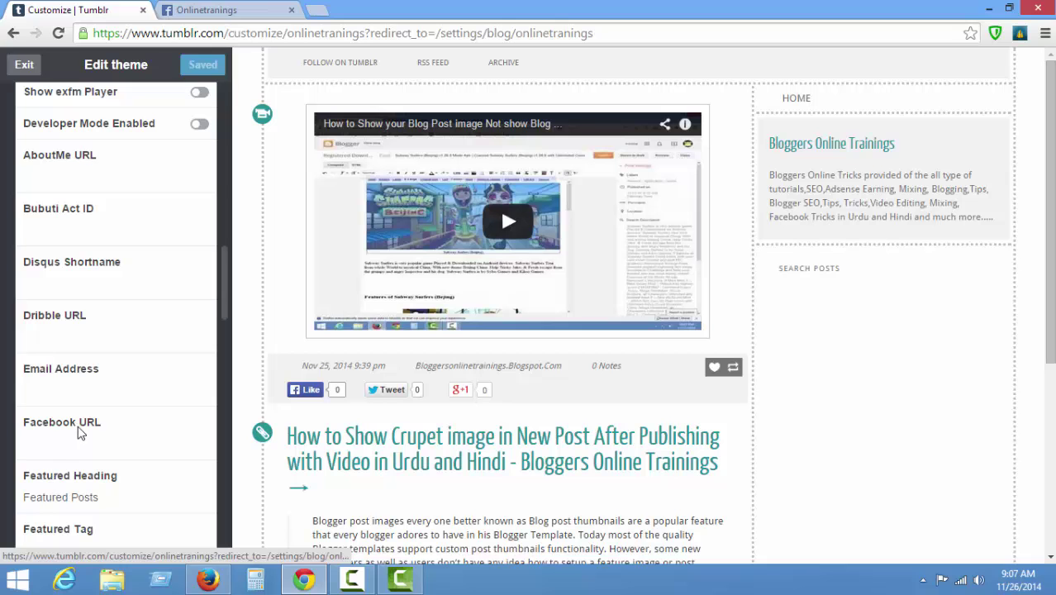
right_click(65, 443)
click(108, 318)
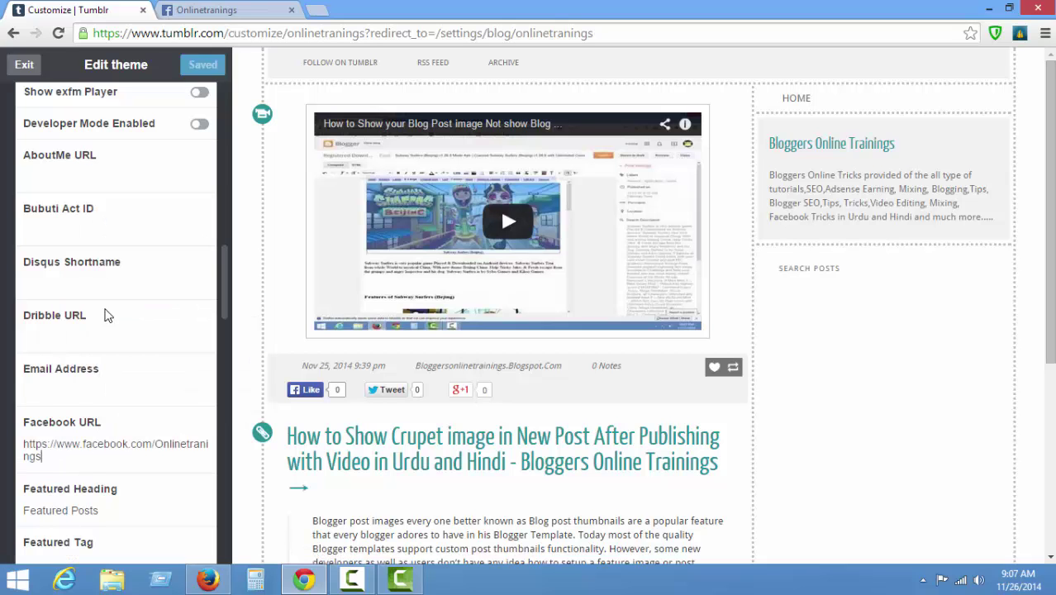
click(206, 66)
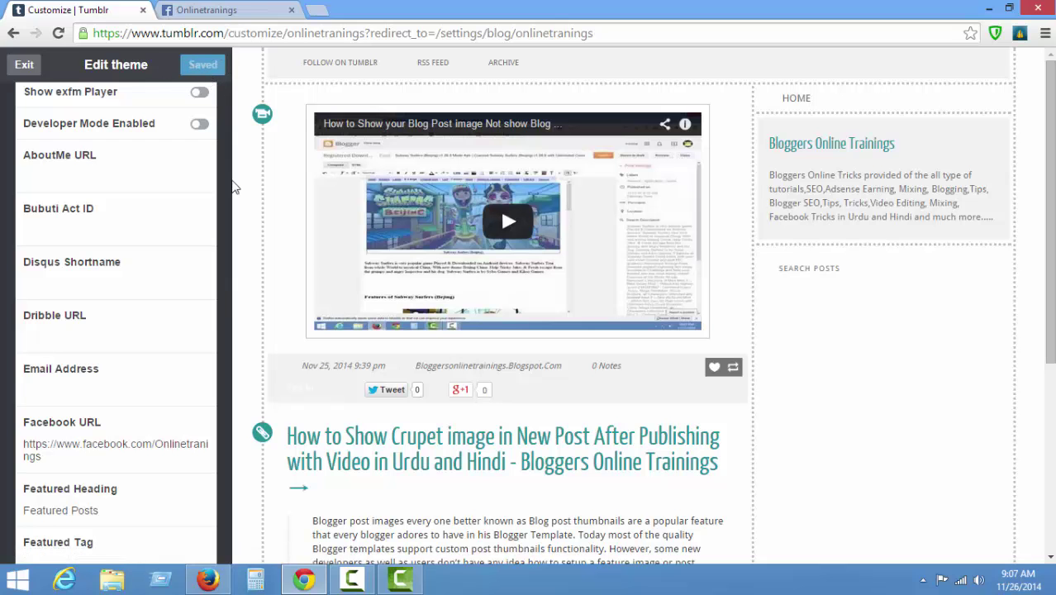
- Try to open the blog from its Bloggers Online Trainings title in a new tab, and close that tab
right_click(832, 147)
click(851, 151)
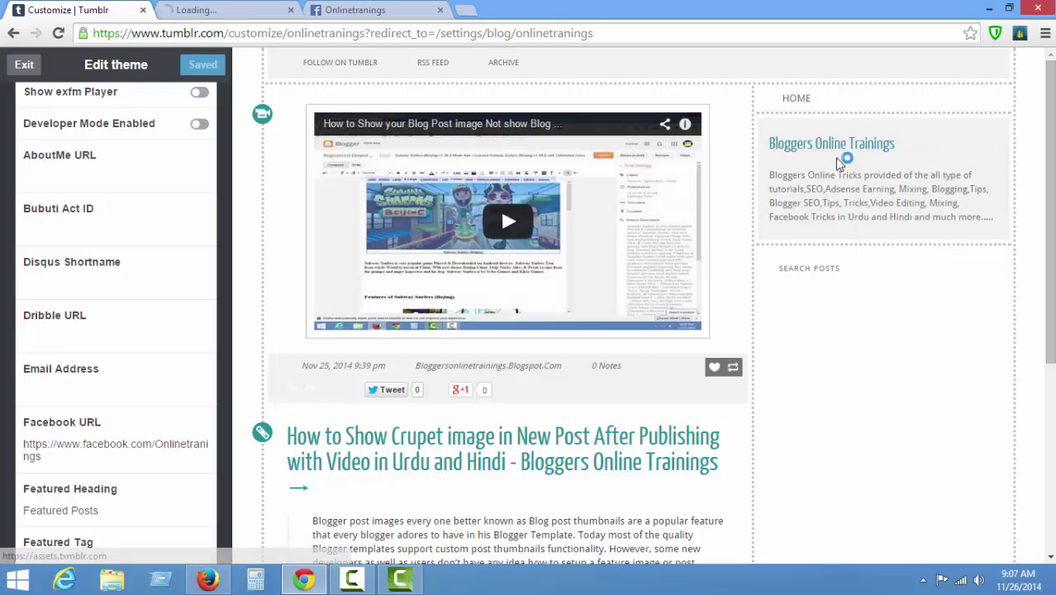
click(223, 10)
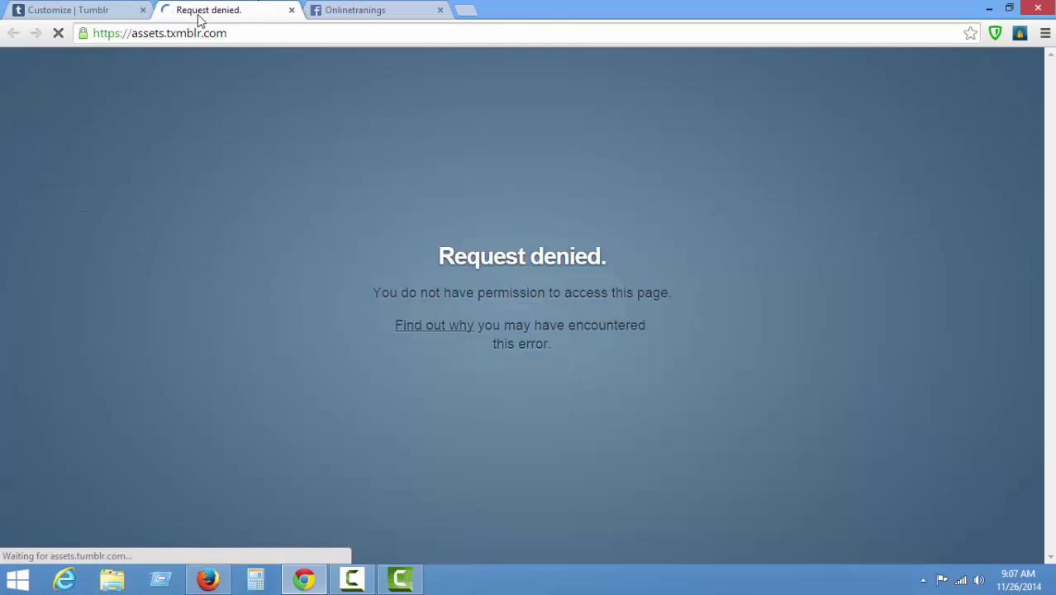
click(291, 10)
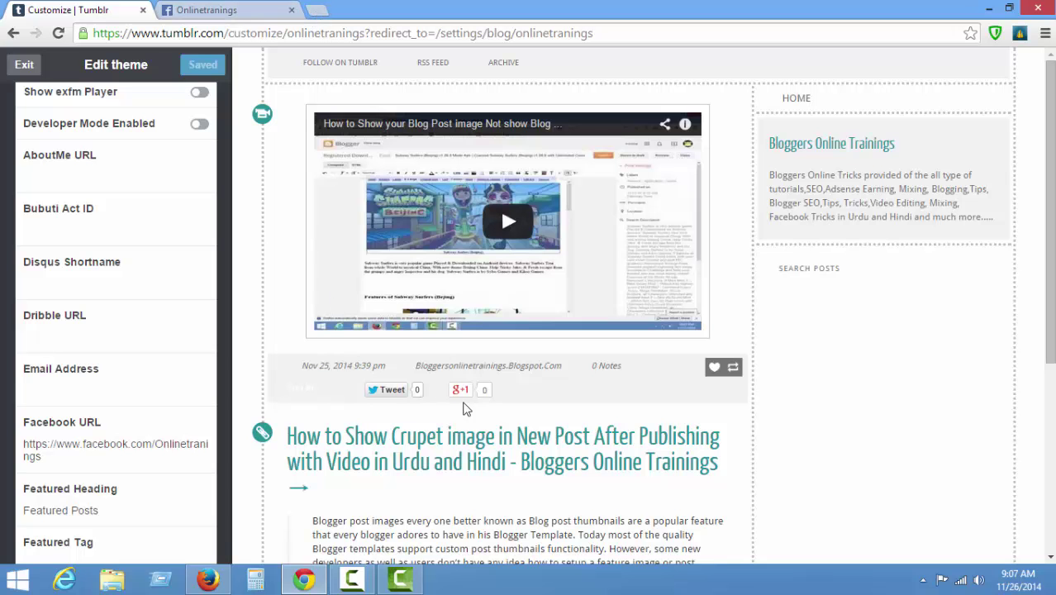
- Open the blog's Home link in a new tab, examine the live page, and return to the theme editor
right_click(792, 106)
click(835, 108)
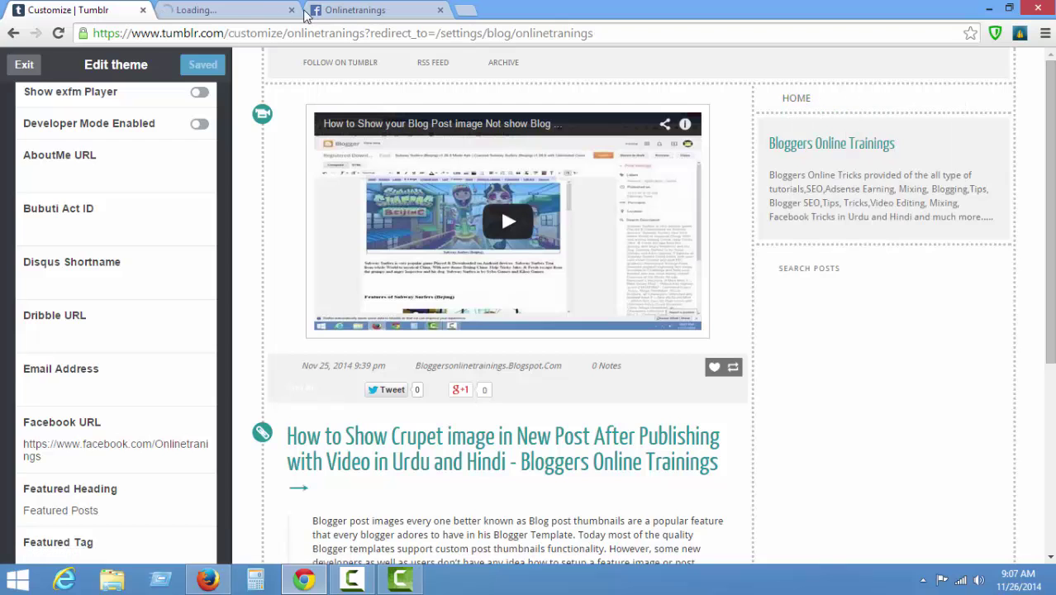
click(207, 10)
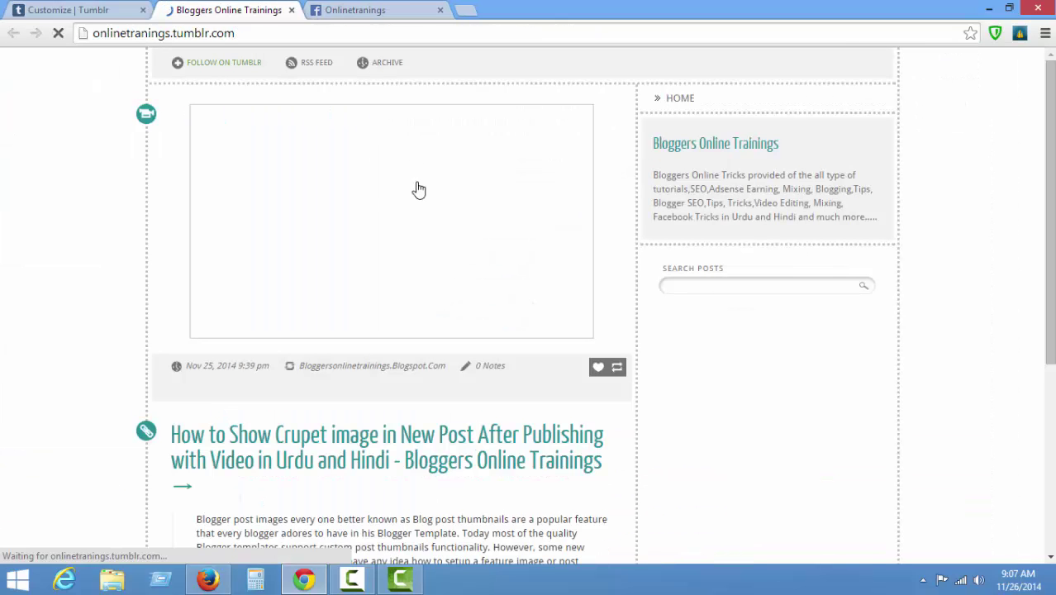
scroll(665, 282, down, 3)
scroll(653, 314, up, 3)
click(69, 10)
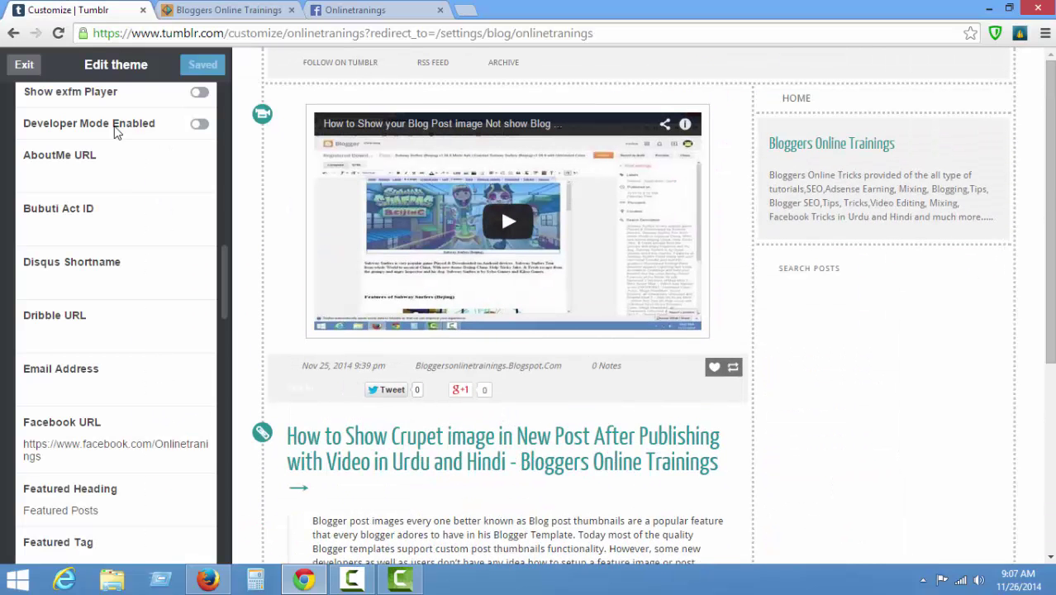
- Examine the remaining theme options, including the advanced options, and find the YouTube URL field
scroll(128, 216, down, 6)
scroll(153, 360, down, 6)
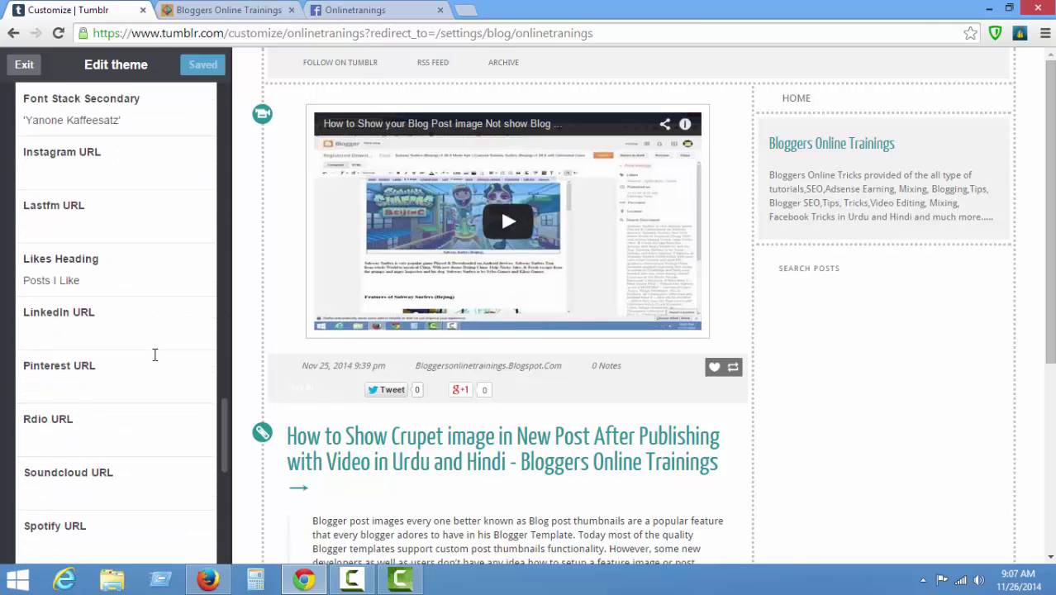
scroll(155, 358, up, 1)
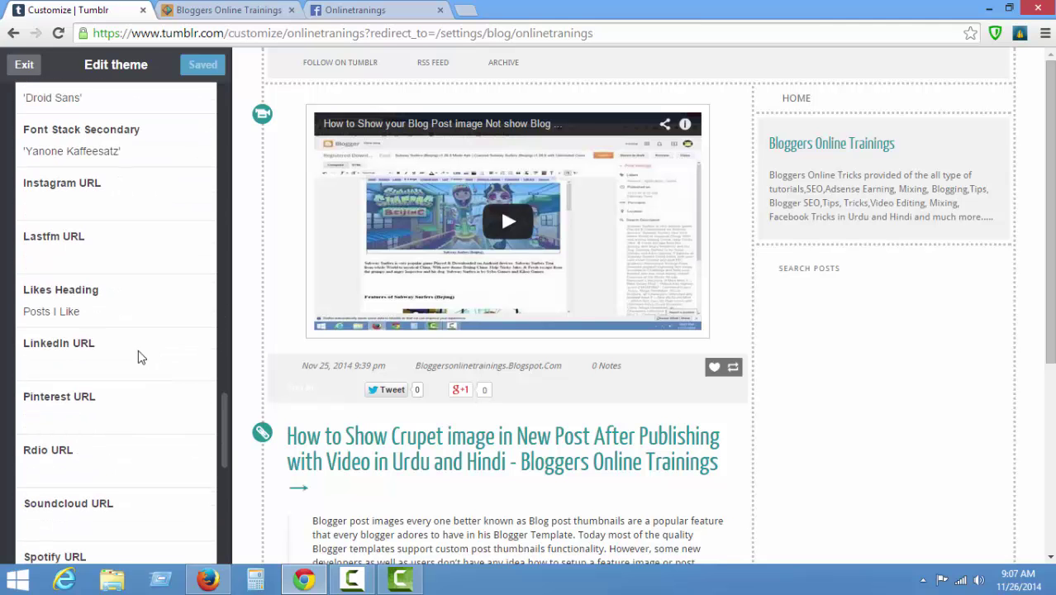
scroll(83, 331, down, 3)
scroll(96, 343, down, 5)
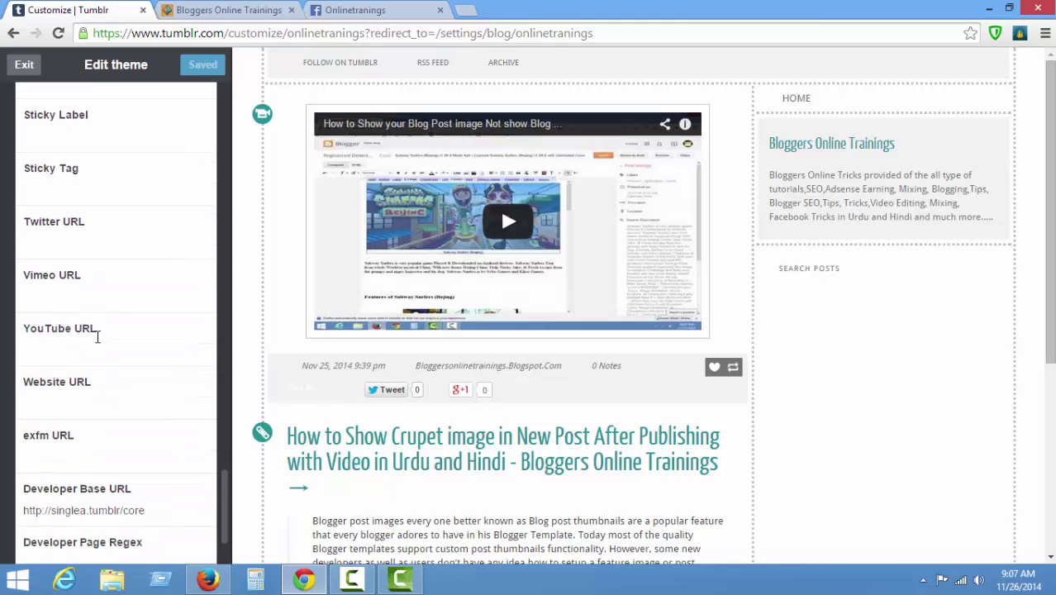
scroll(96, 339, down, 4)
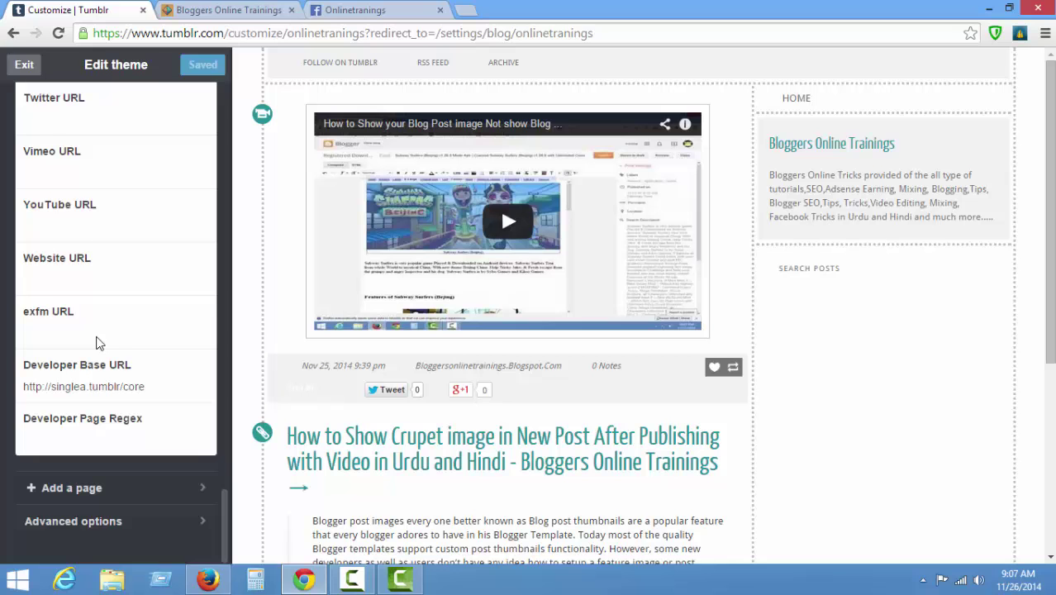
scroll(97, 381, down, 1)
click(105, 517)
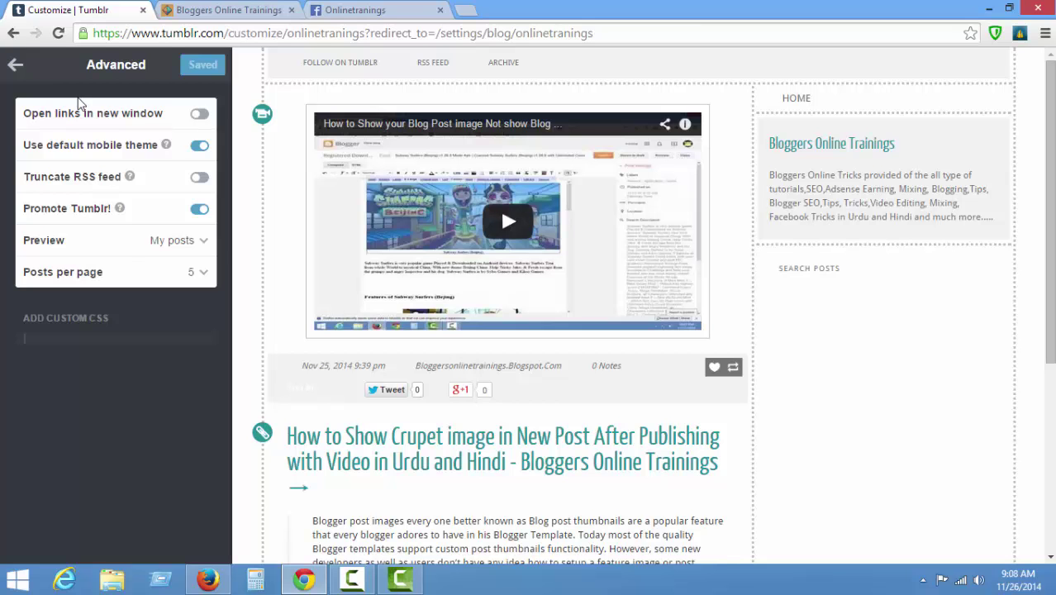
click(15, 66)
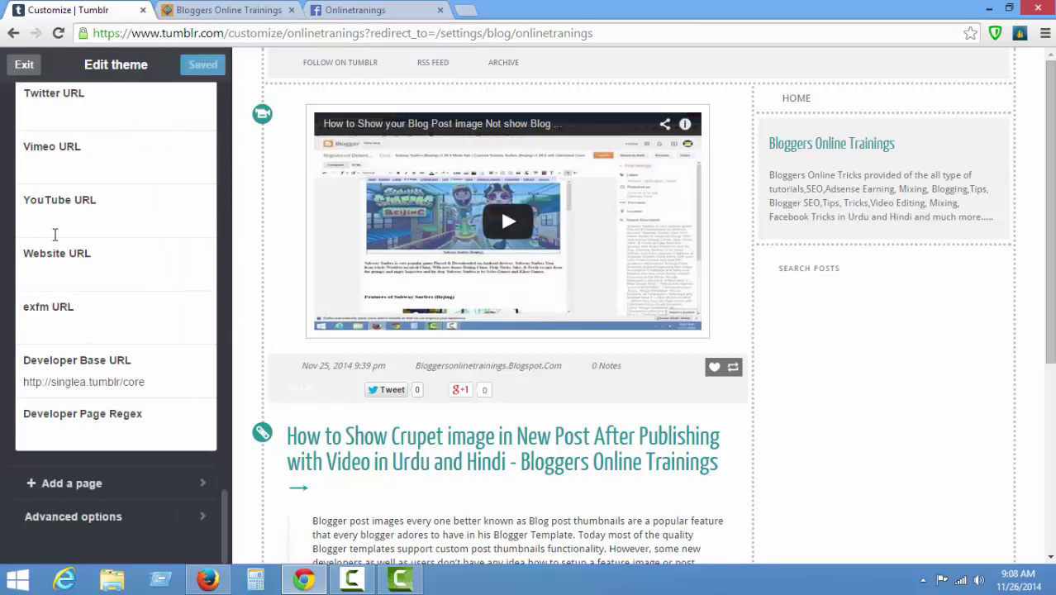
scroll(66, 279, up, 1)
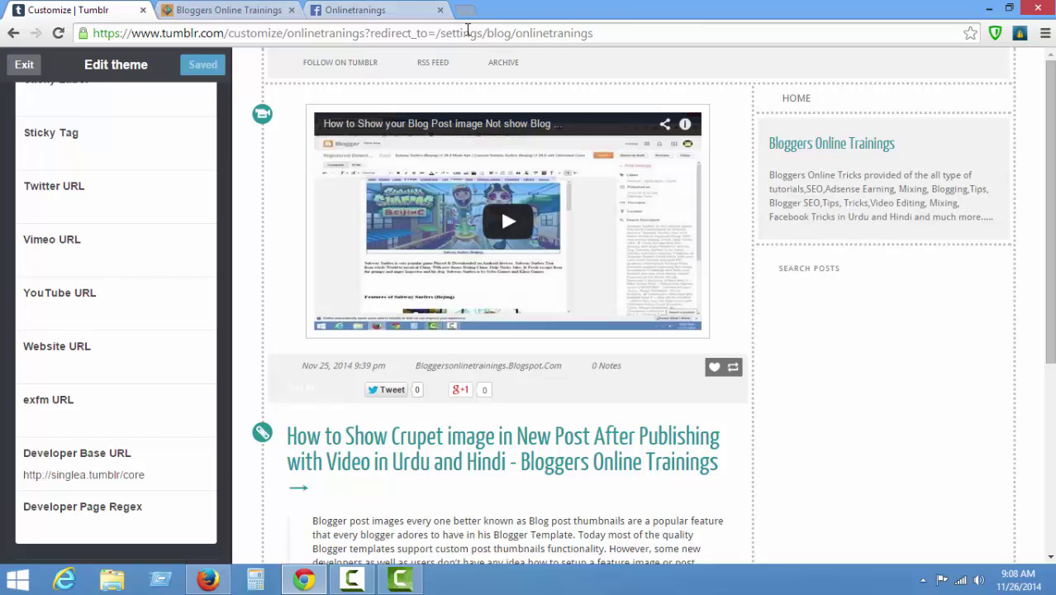
- Open YouTube in a new browser tab and go to the Online Tranings channel page
click(465, 10)
text(Youtube.com/dashboard)
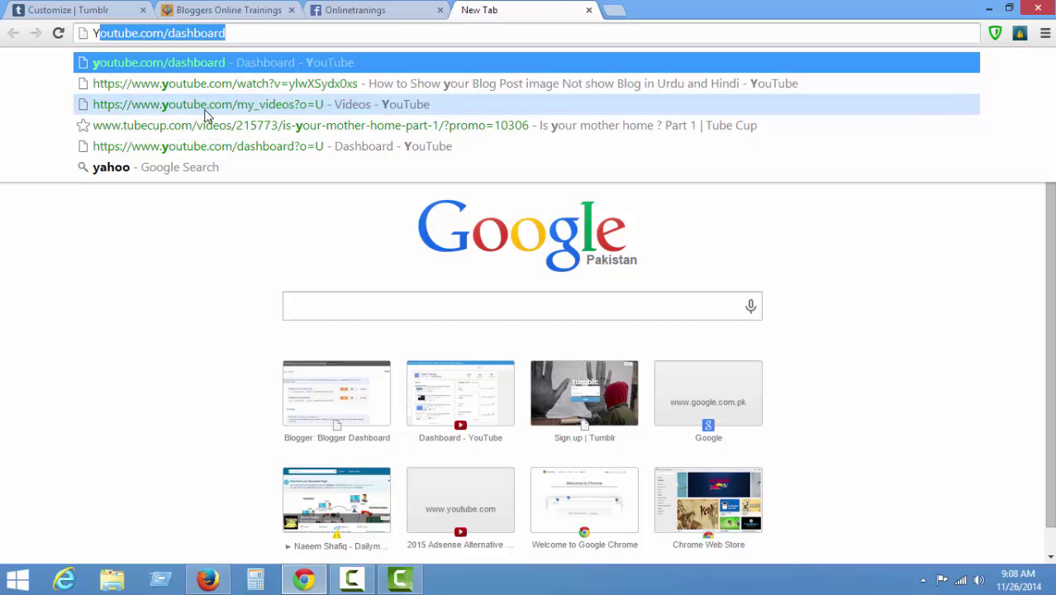
click(204, 145)
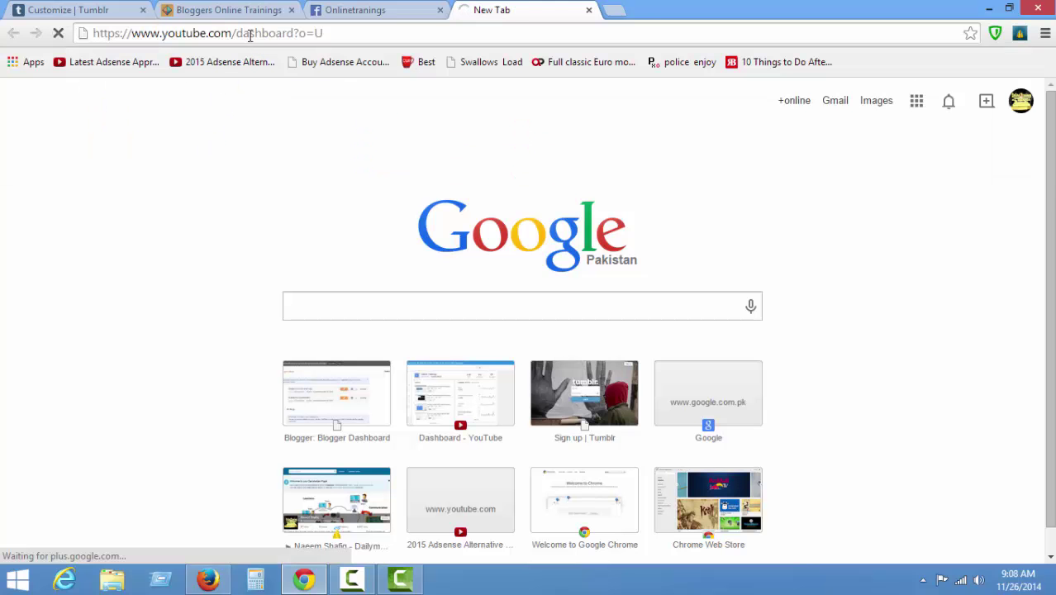
drag(238, 33, 549, 34)
text(U)
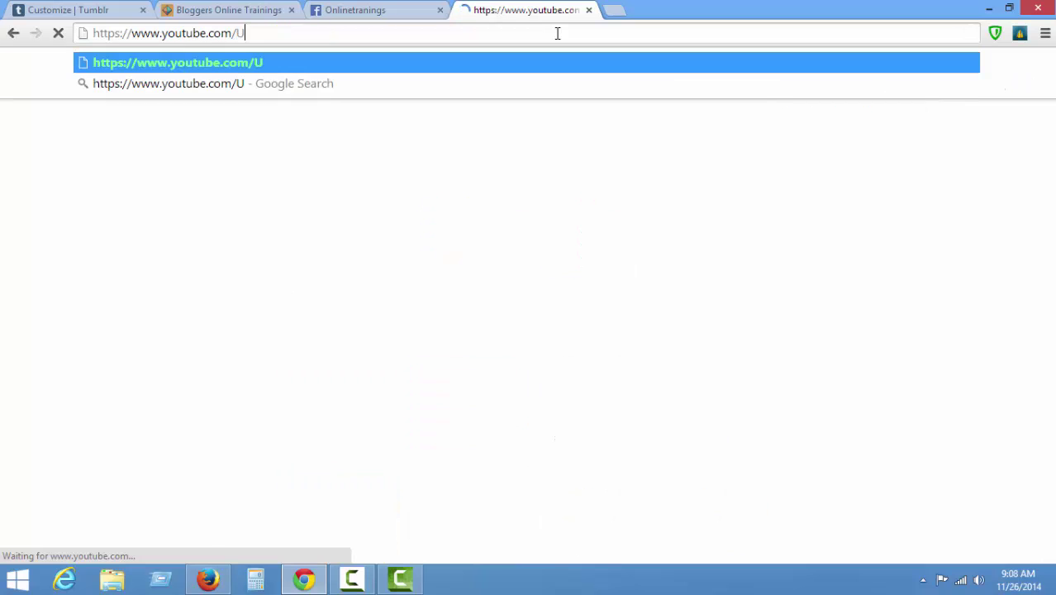
key(BackSpace)
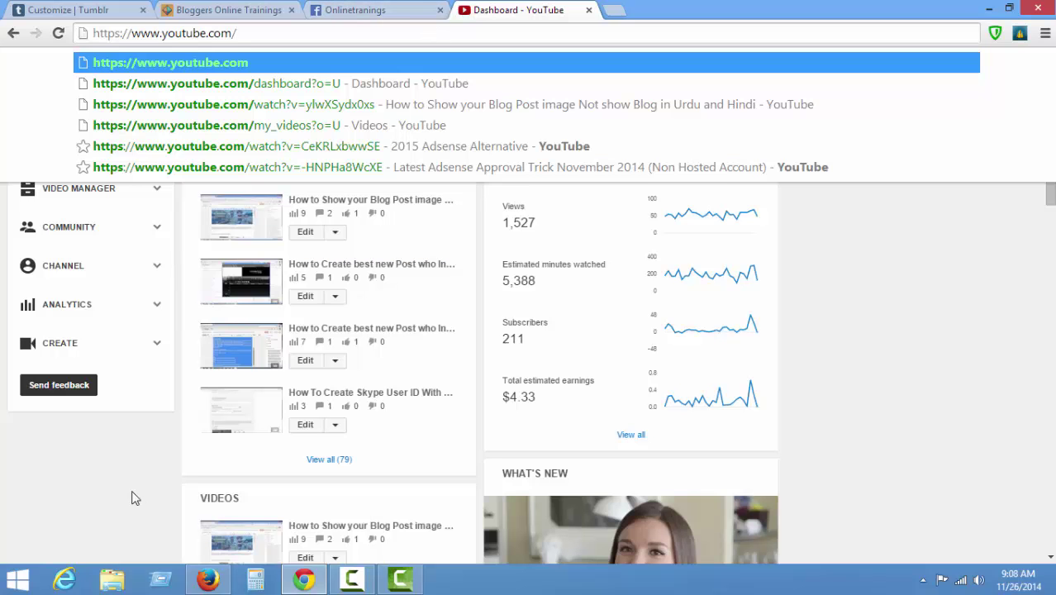
key(Return)
click(312, 120)
click(162, 38)
right_click(180, 33)
click(236, 101)
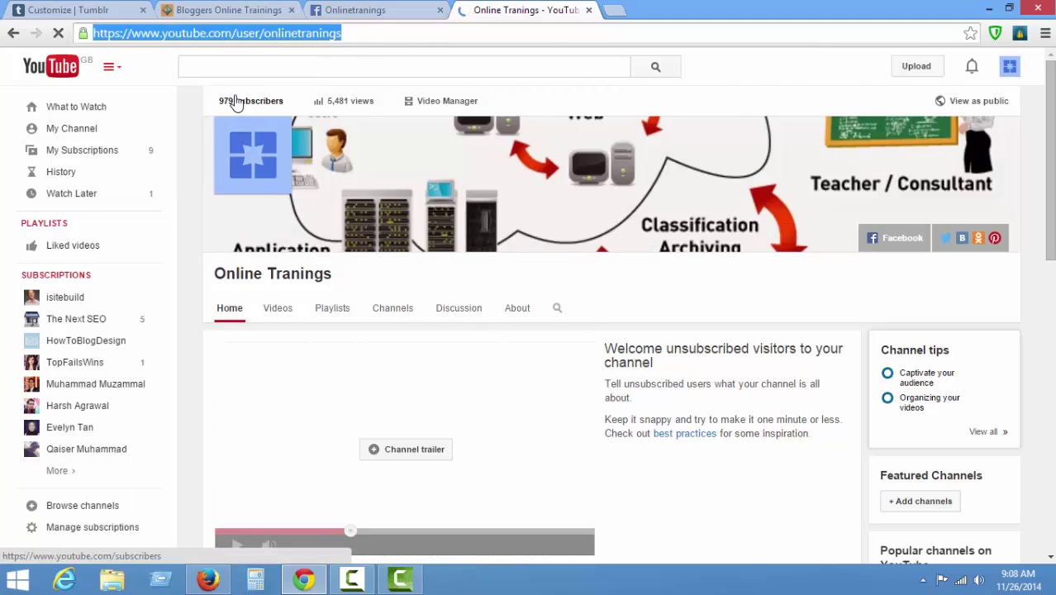
key(ctrl+1)
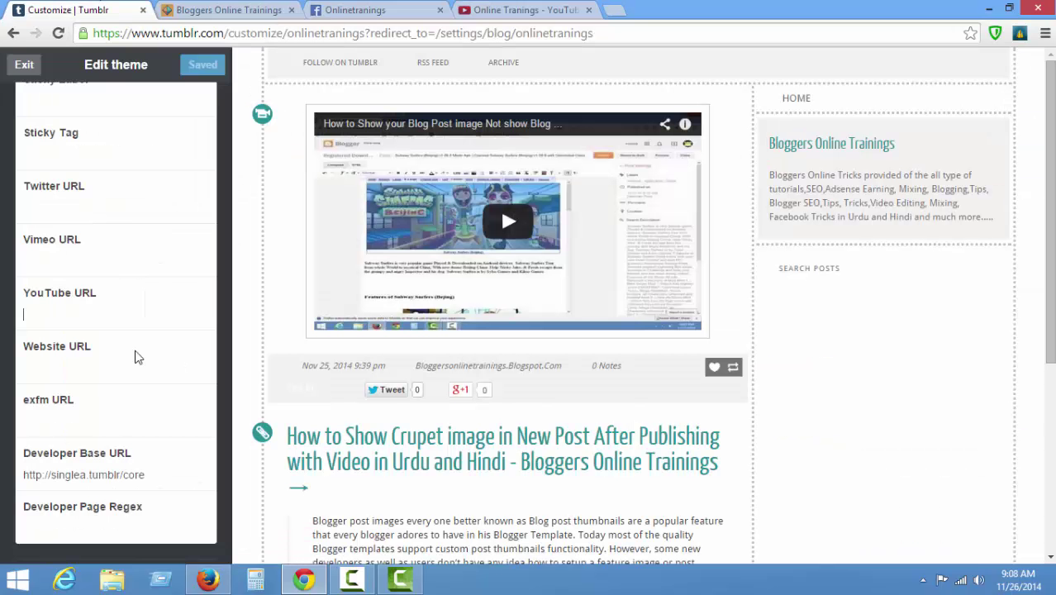
right_click(38, 318)
click(89, 406)
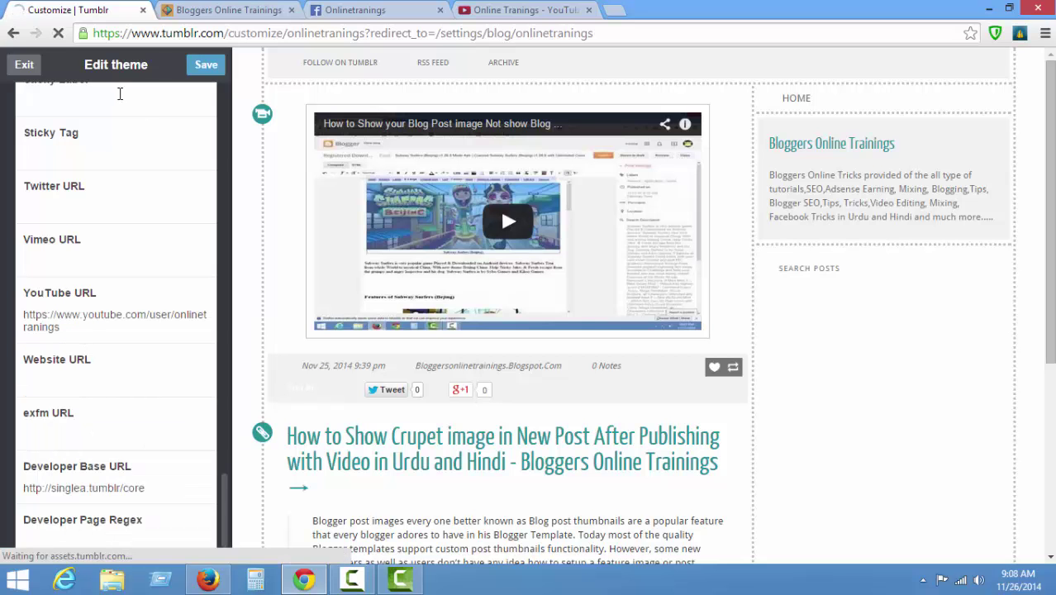
click(203, 68)
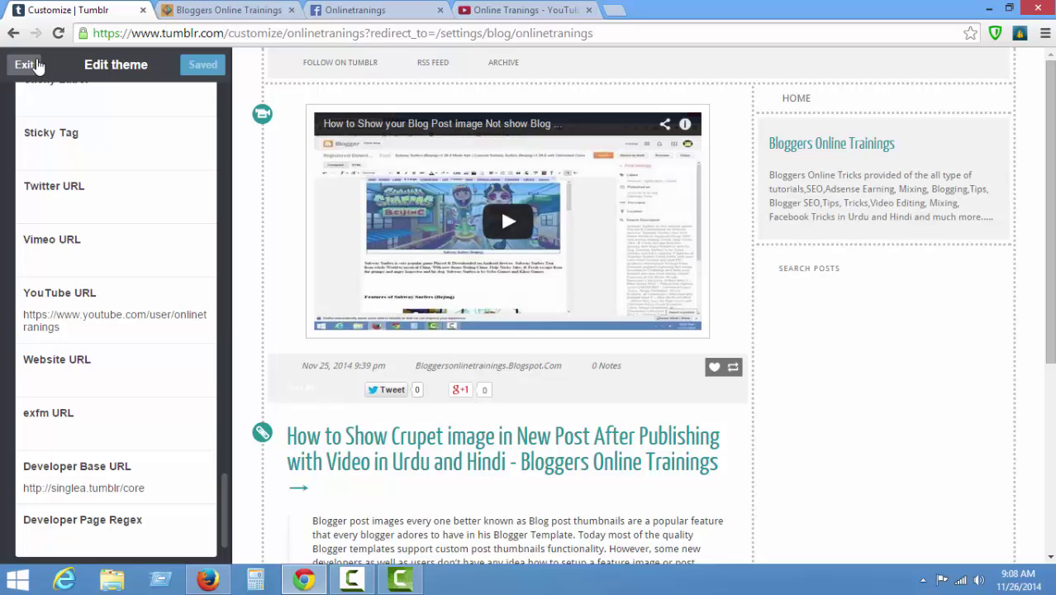
- Exit the theme editor and return to the onlinetranings blog settings page
click(24, 65)
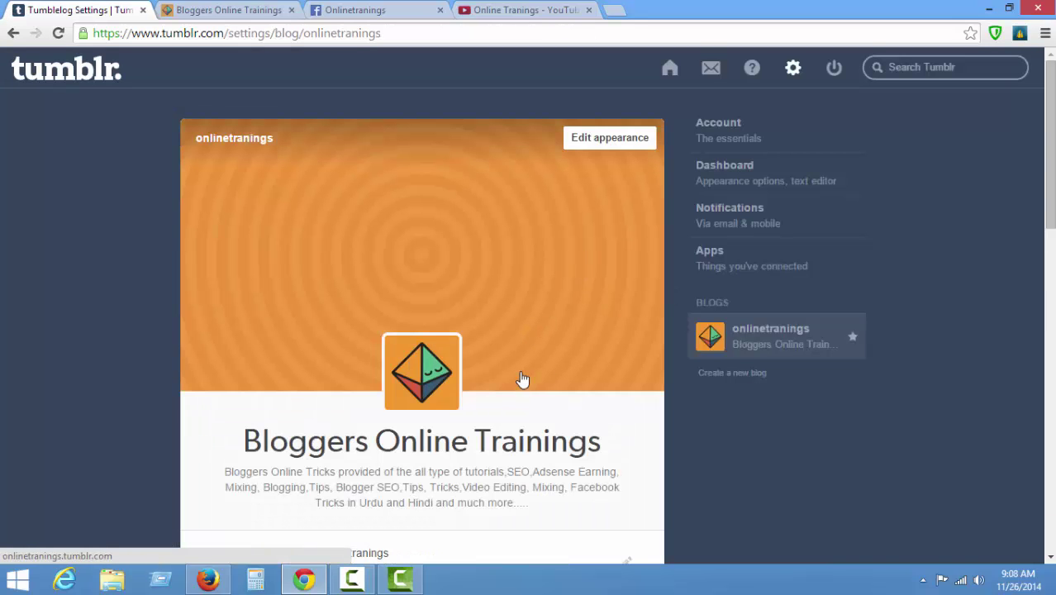
right_click(747, 342)
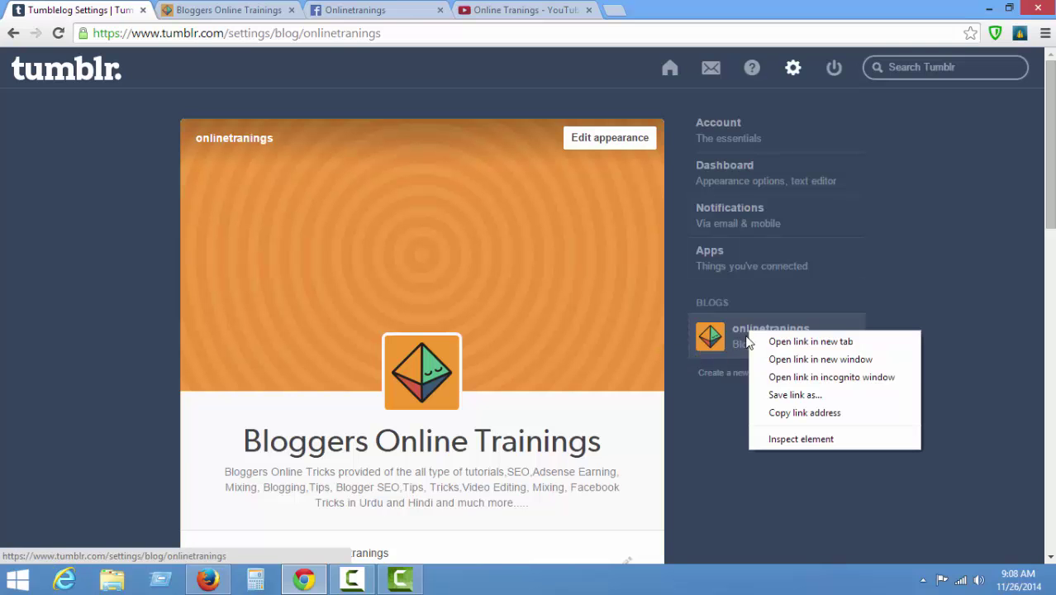
click(814, 346)
click(277, 15)
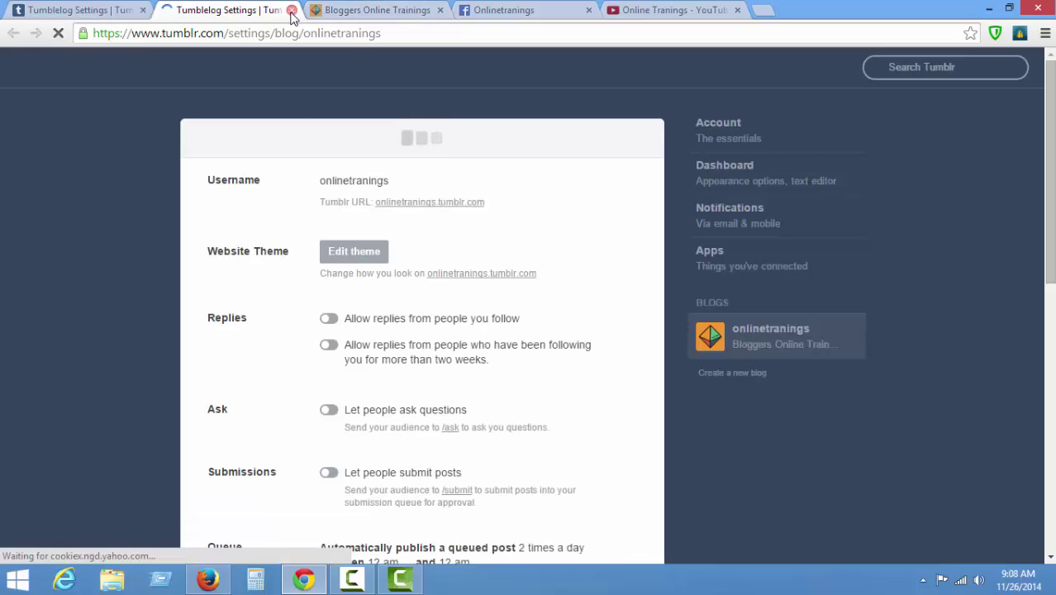
click(290, 10)
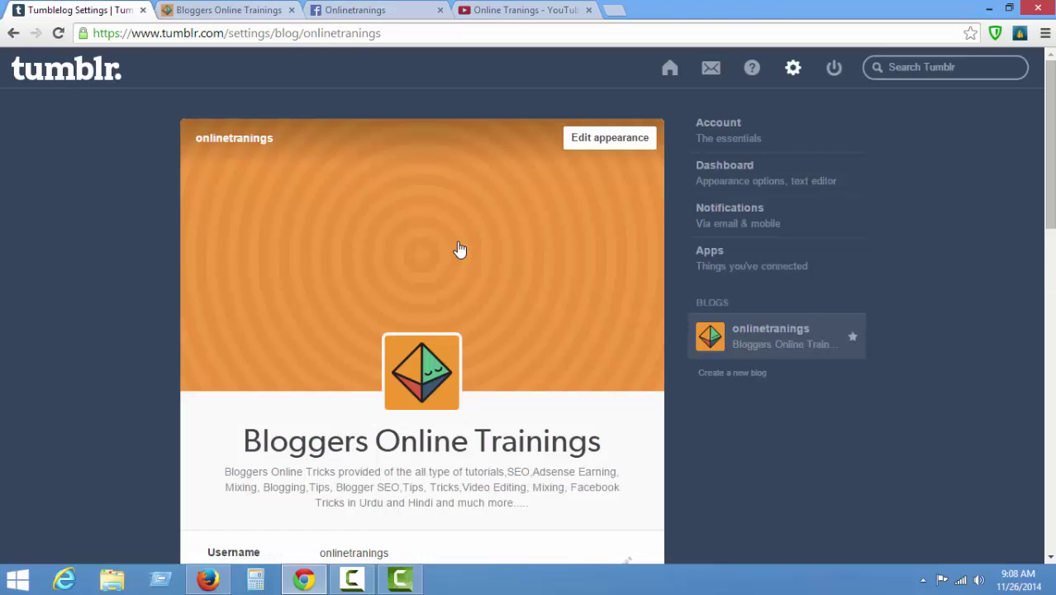
- Reload onlinetranings.tumblr.com in its open browser tab and examine the live blog page with the saved theme
click(264, 10)
click(252, 33)
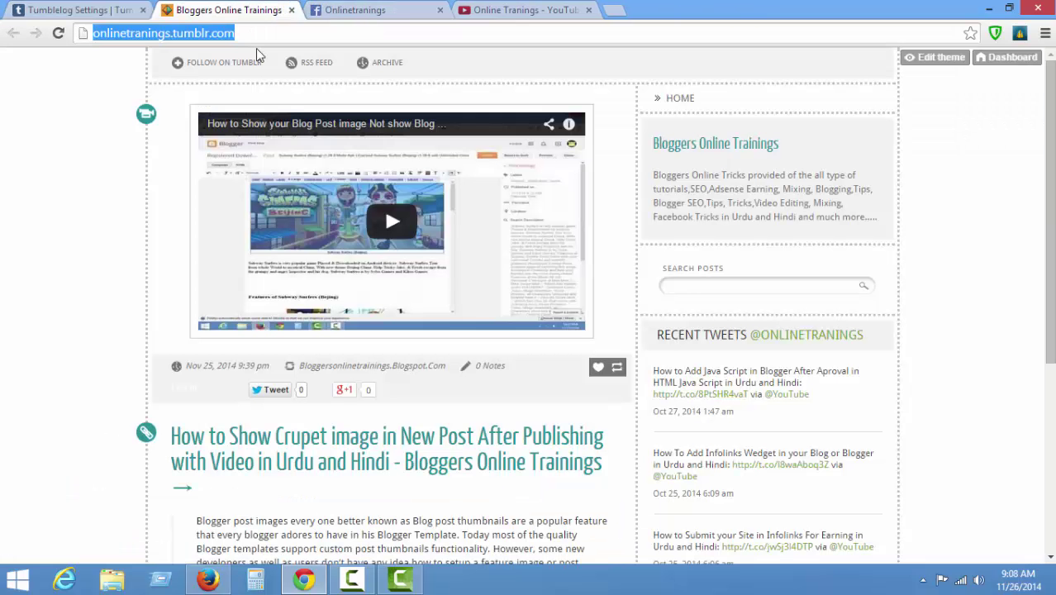
key(Return)
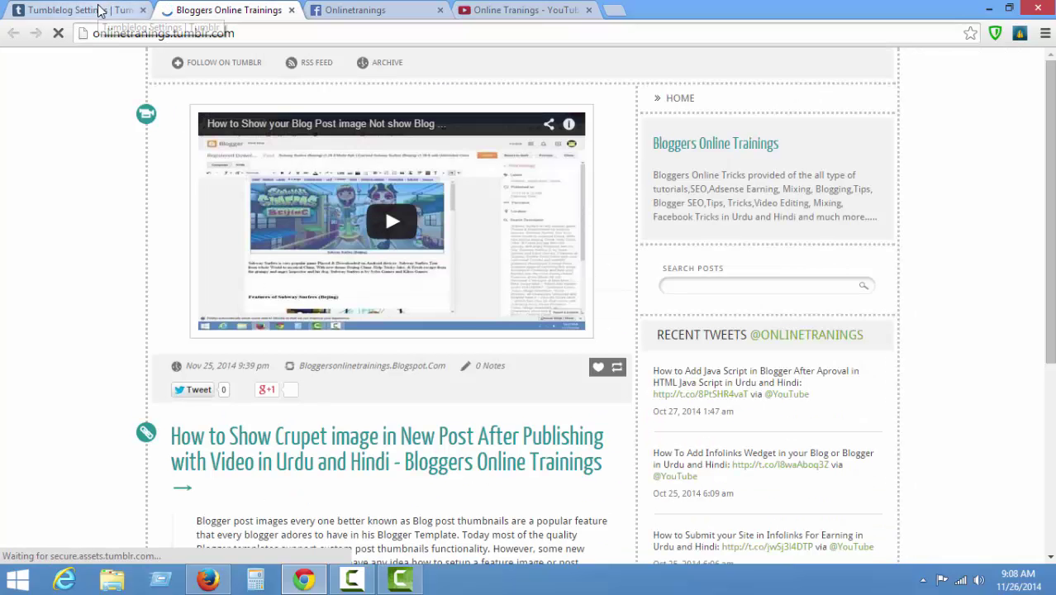
scroll(603, 233, down, 4)
scroll(707, 339, up, 4)
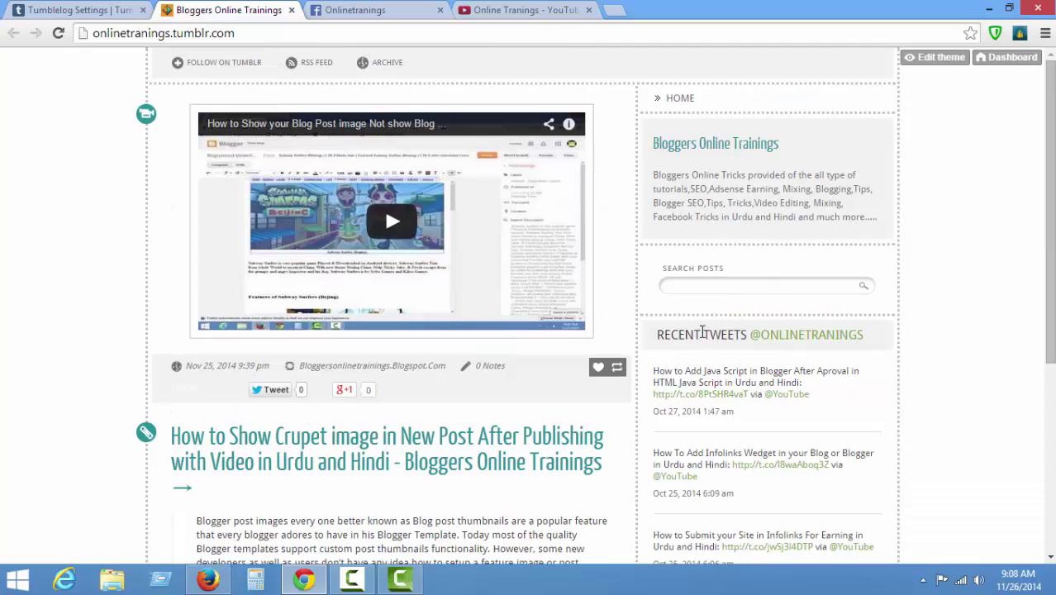
- Return to the Tumblr blog settings and examine the remaining options from Submissions and social sharing to Directory
click(54, 13)
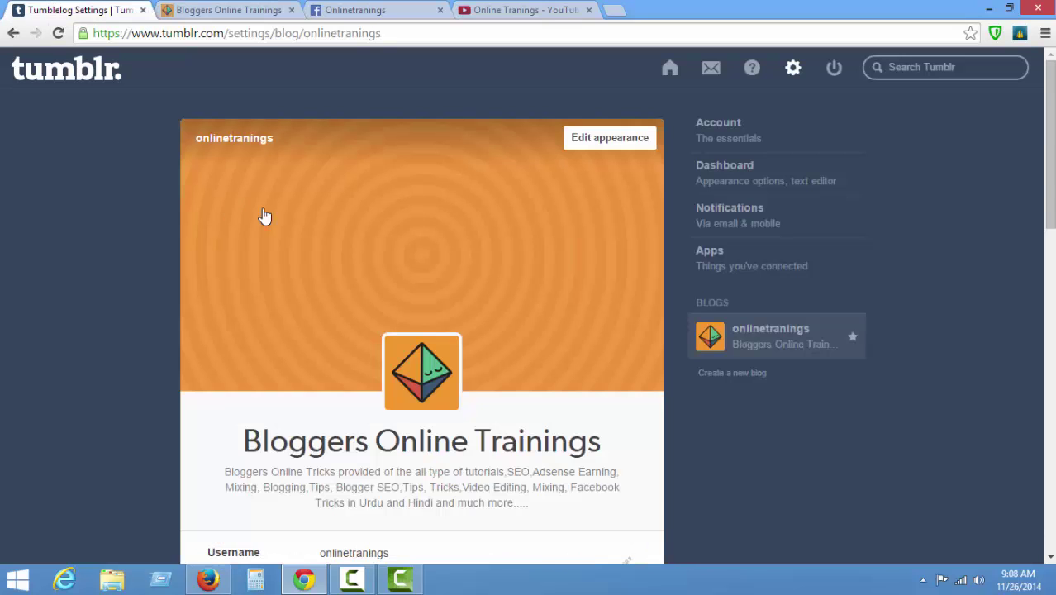
scroll(481, 243, down, 8)
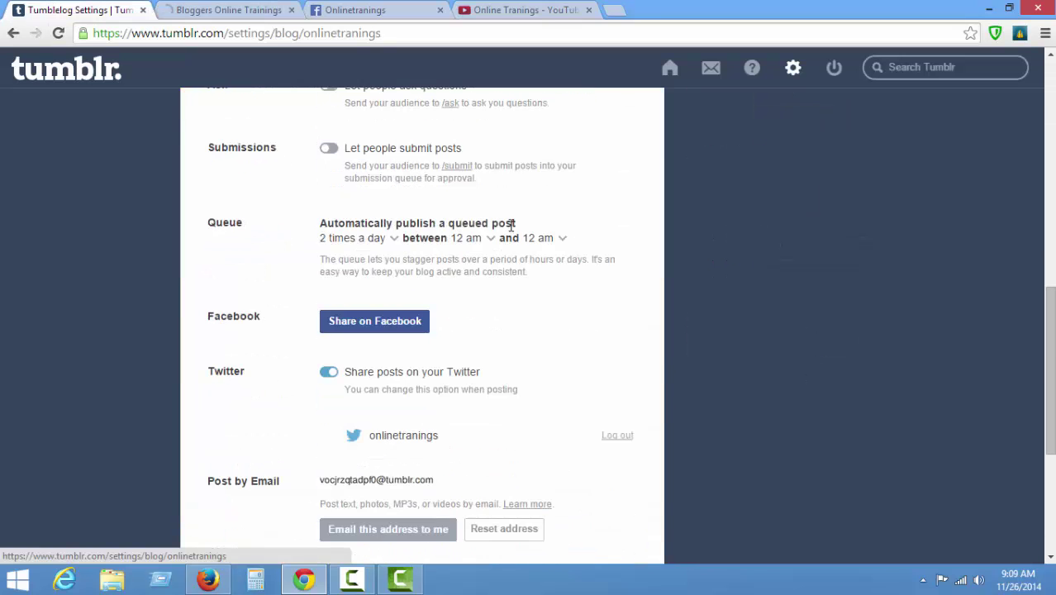
scroll(512, 225, down, 4)
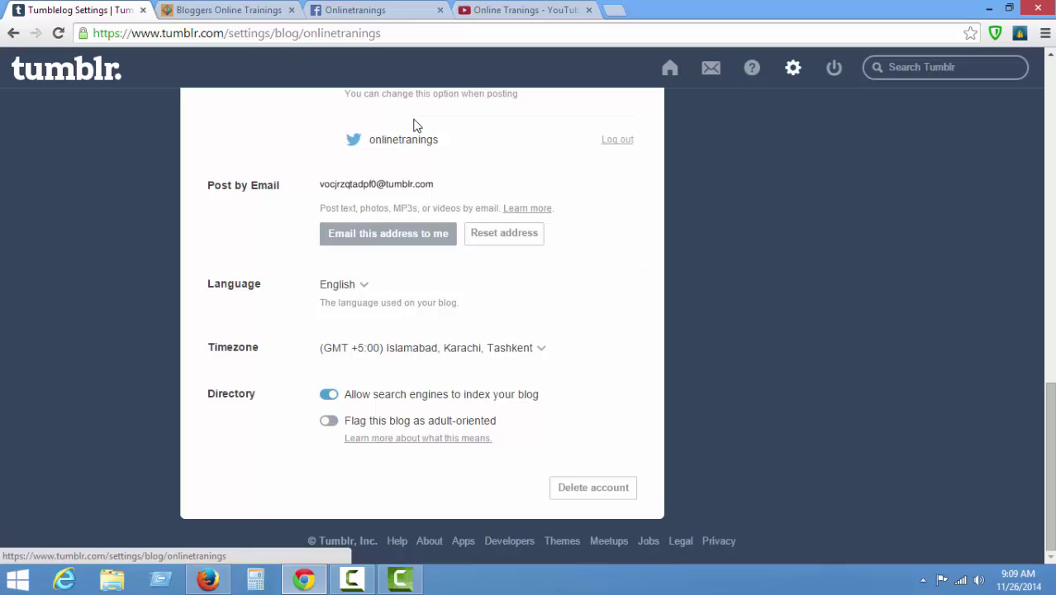
- Look through the Onlinetranings Facebook page in its open browser tab and return to the Tumblr blog settings
click(367, 10)
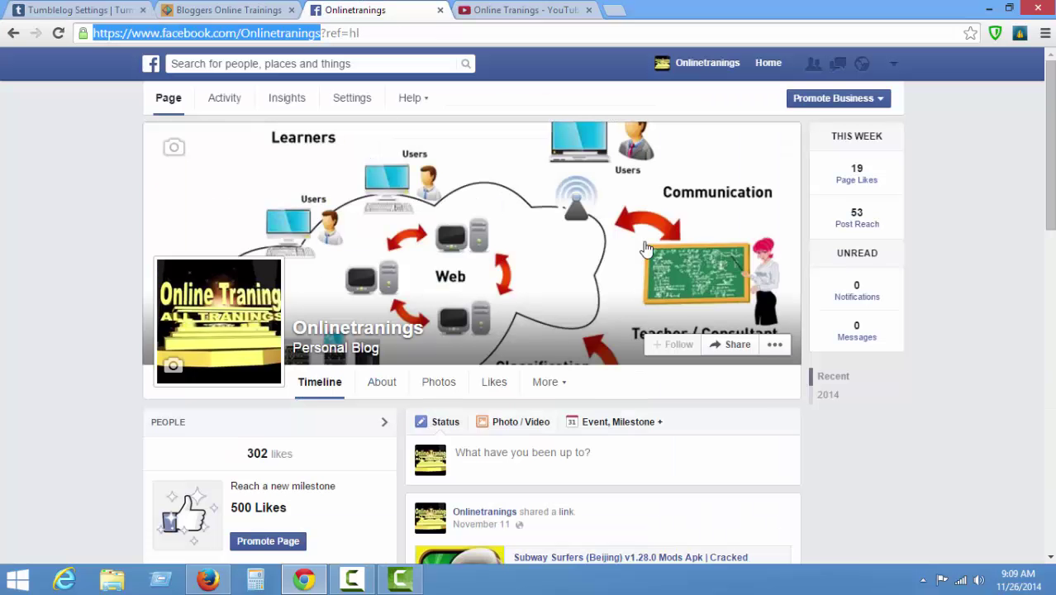
scroll(338, 446, down, 3)
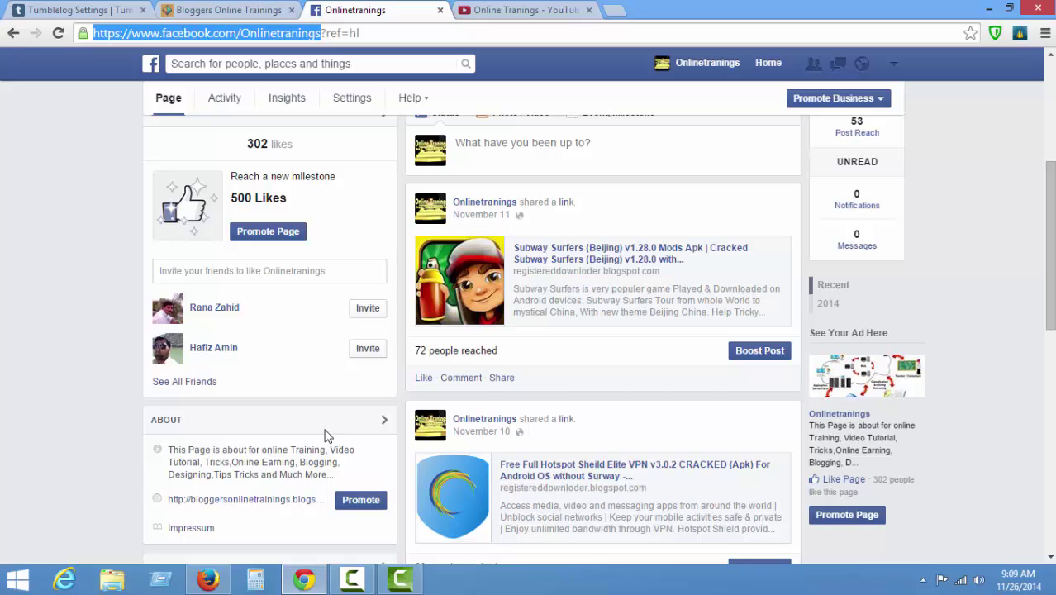
scroll(132, 87, up, 2)
click(110, 10)
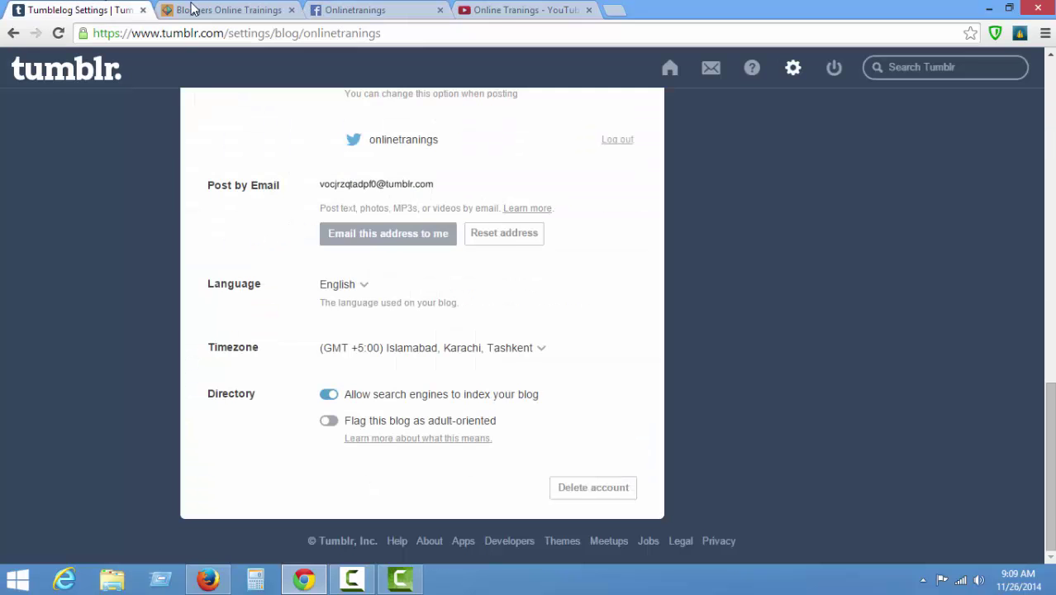